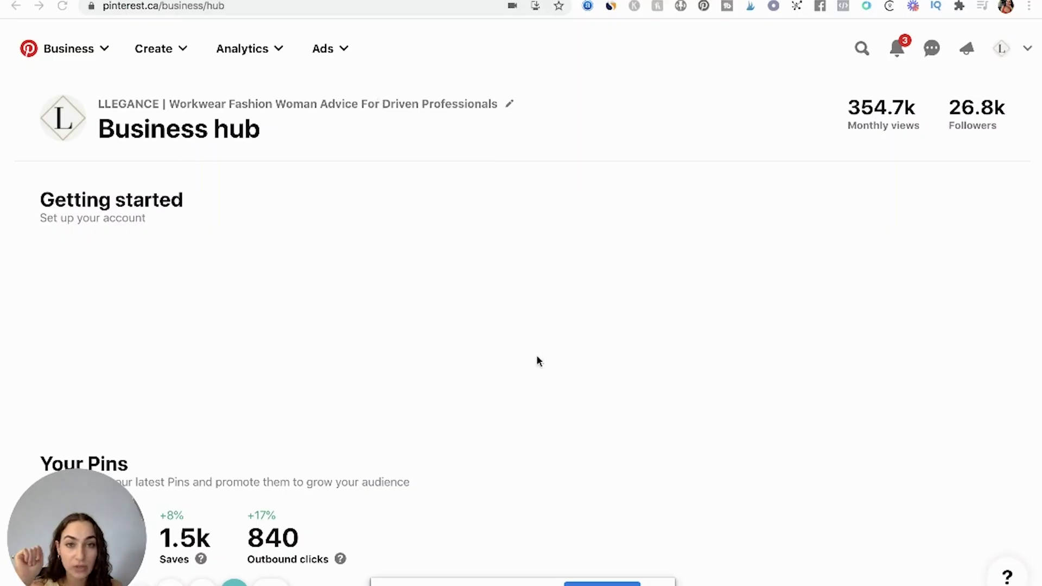
Open the advertising options from the Business hub to start a new campaign
click(333, 52)
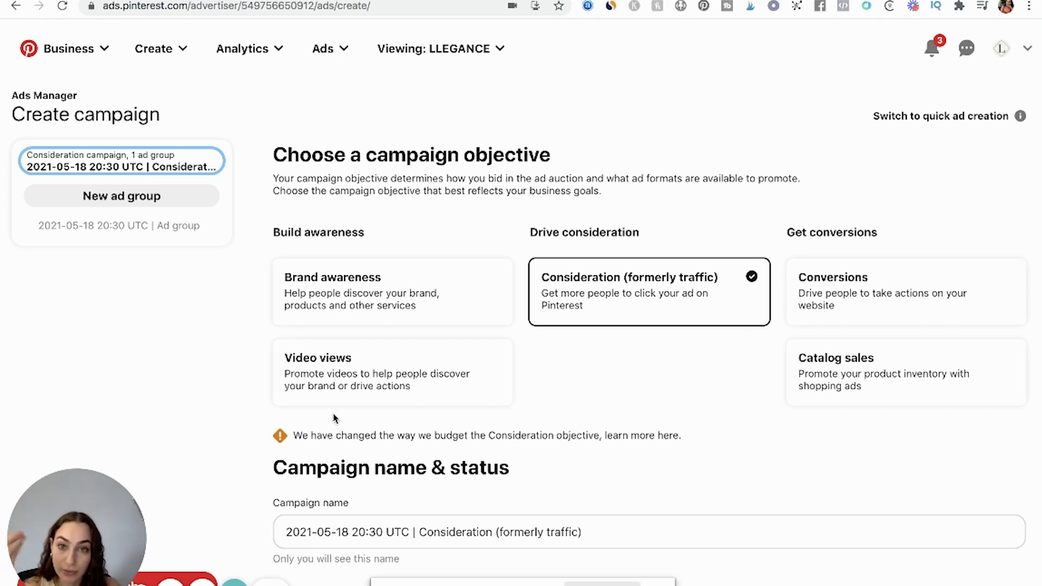
Keep the Consideration objective, set campaign status to Paused, and review the budget section
scroll(344, 445, down, 5)
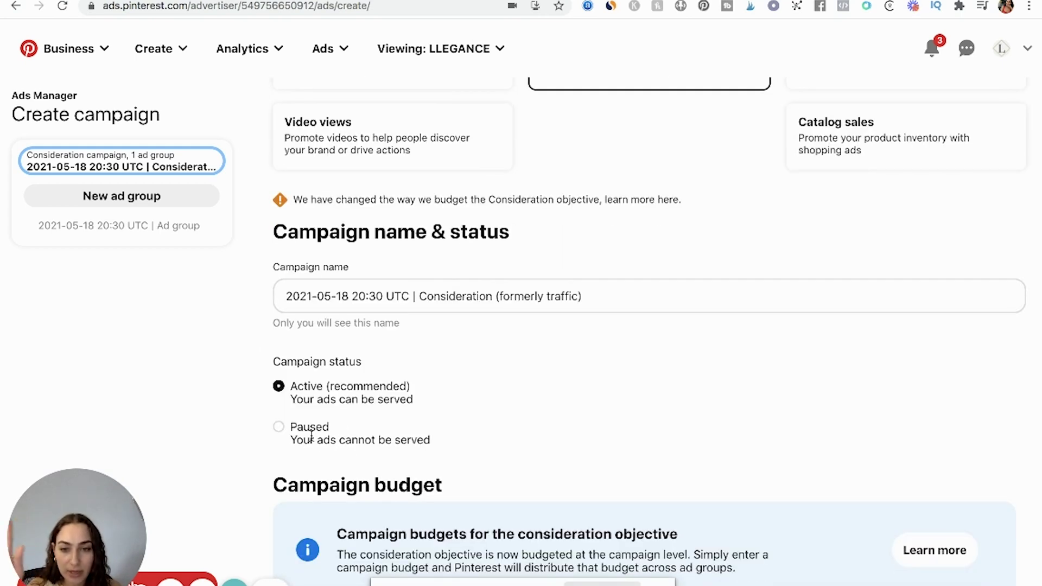
click(278, 428)
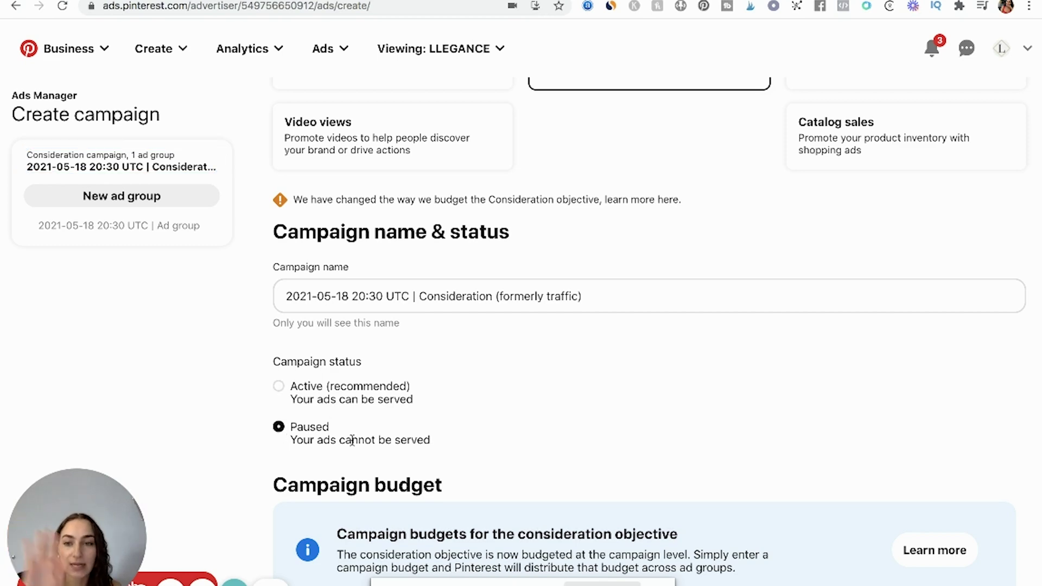
scroll(351, 440, down, 7)
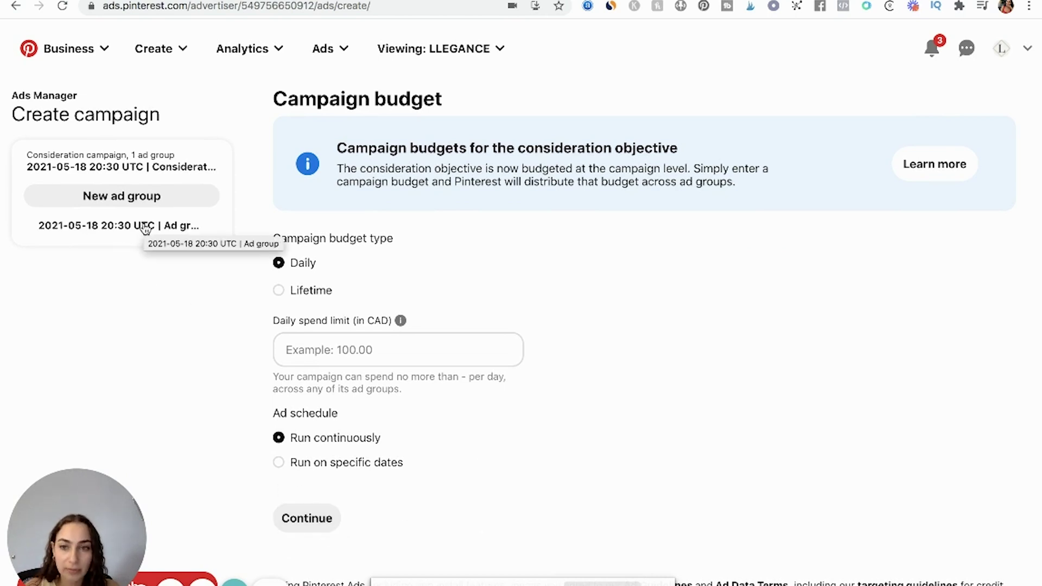
scroll(449, 248, up, 10)
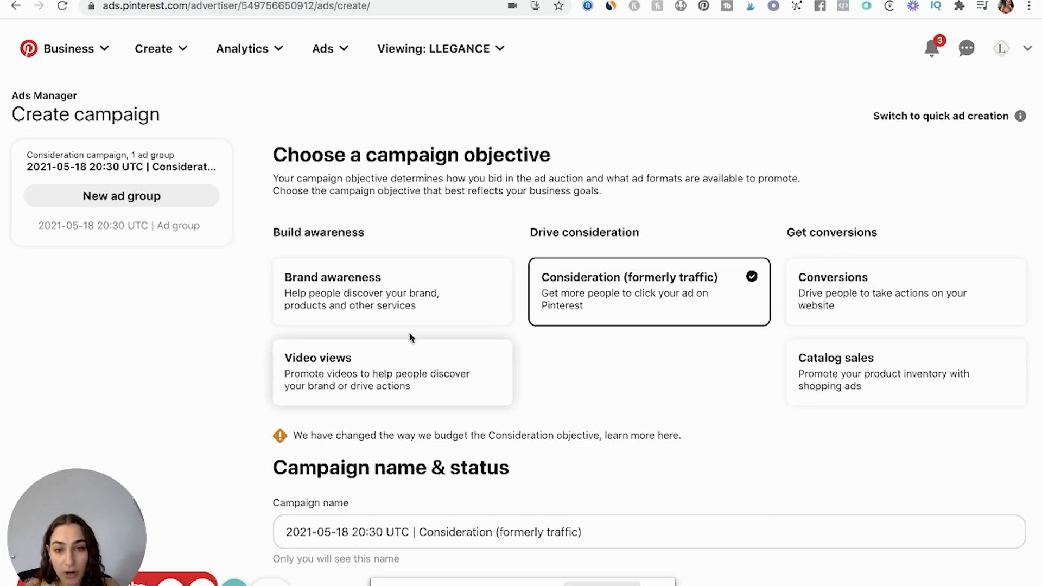
click(143, 230)
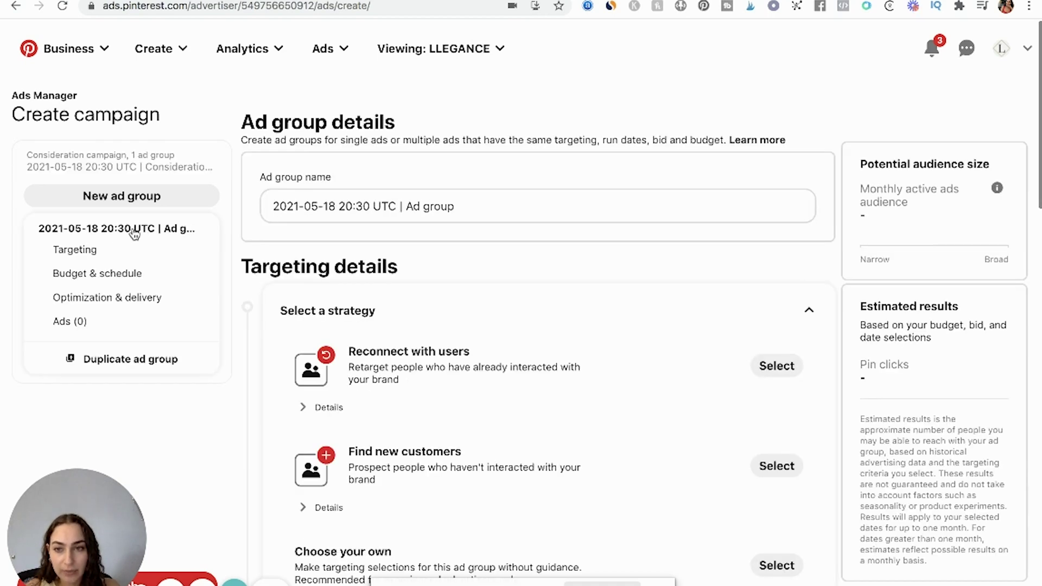
Choose your own targeting and bring up the Add keywords entry under Keywords & Interests
scroll(477, 395, down, 6)
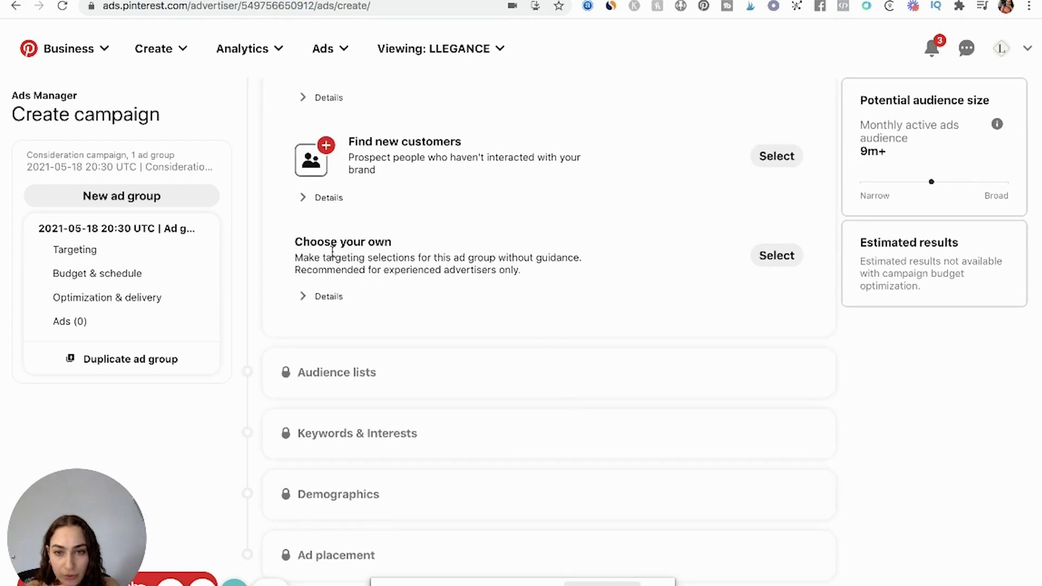
click(780, 259)
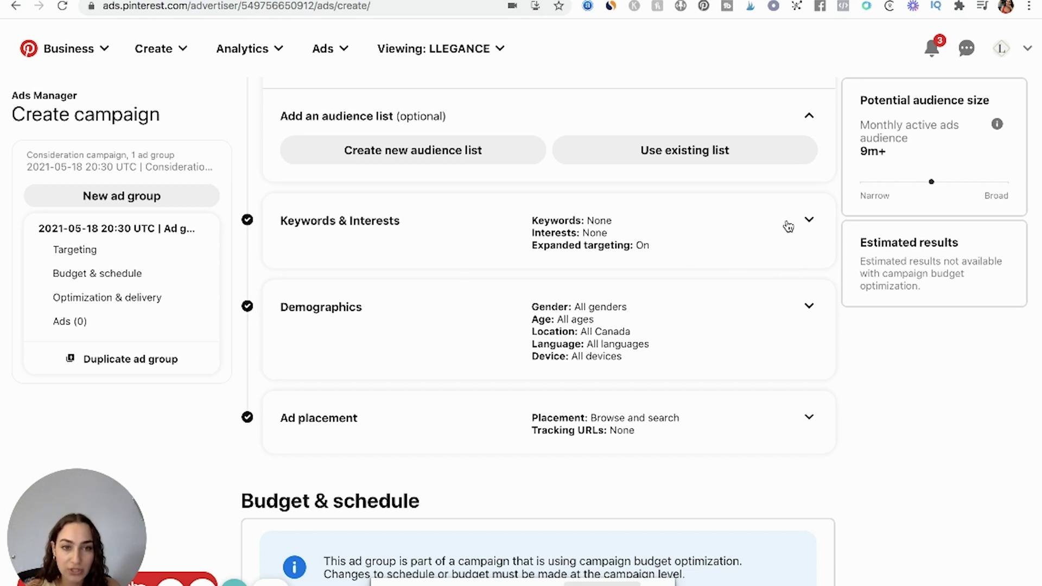
click(808, 220)
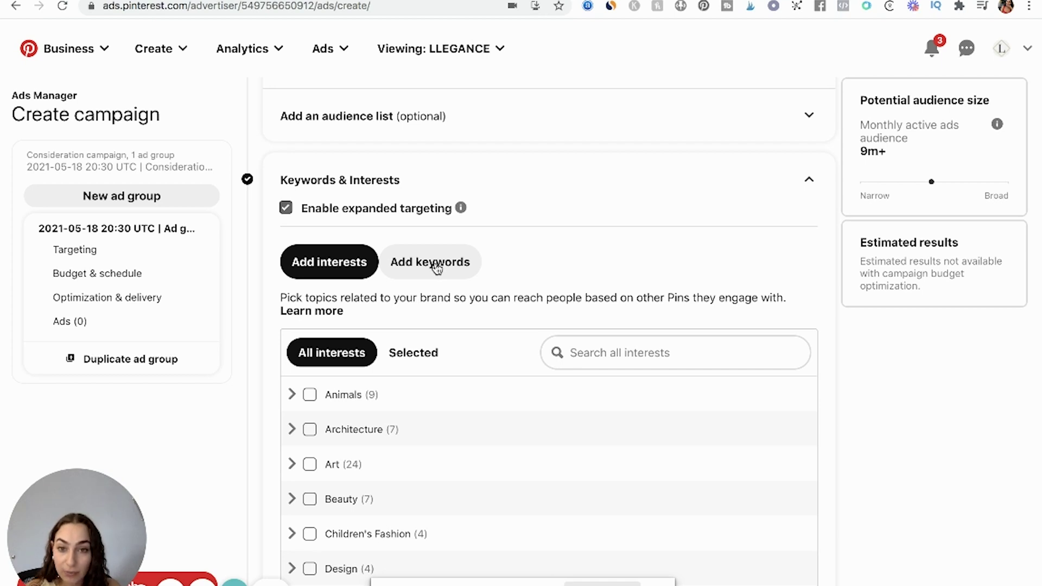
click(437, 266)
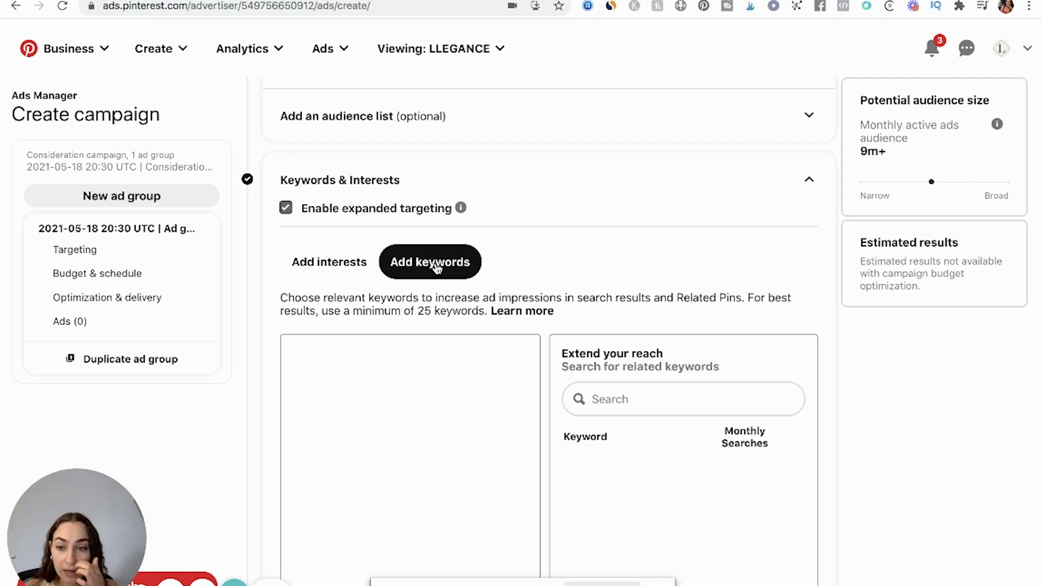
scroll(582, 329, down, 3)
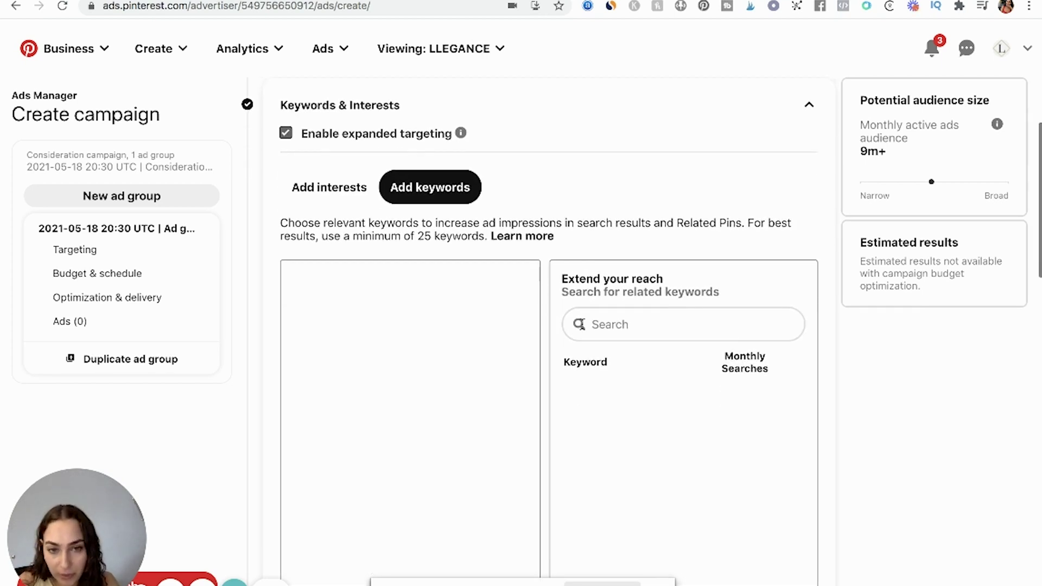
Search related keywords for 'white dresse', then trim the search down to 'dresses'
click(644, 288)
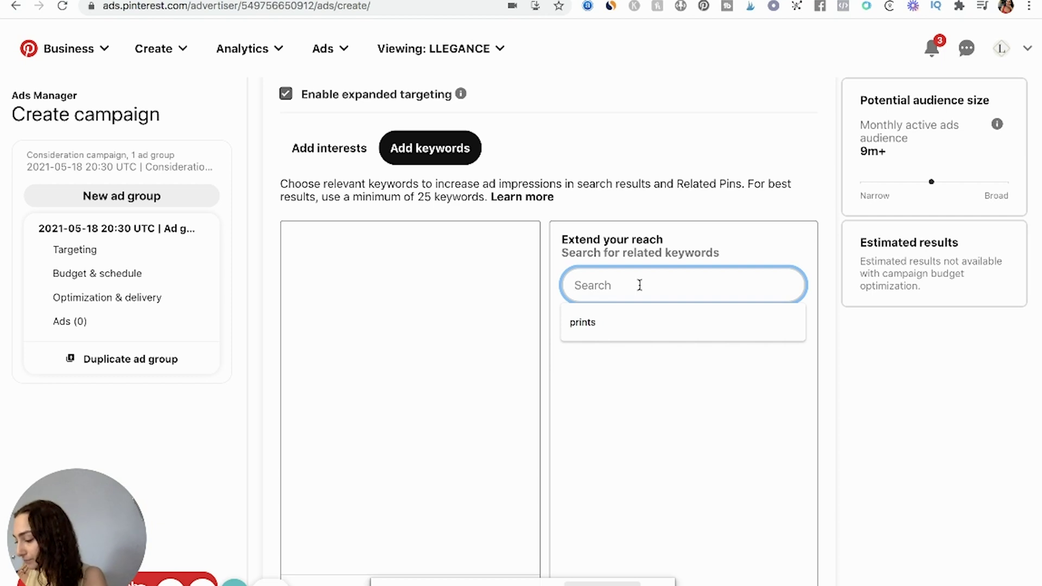
text(white)
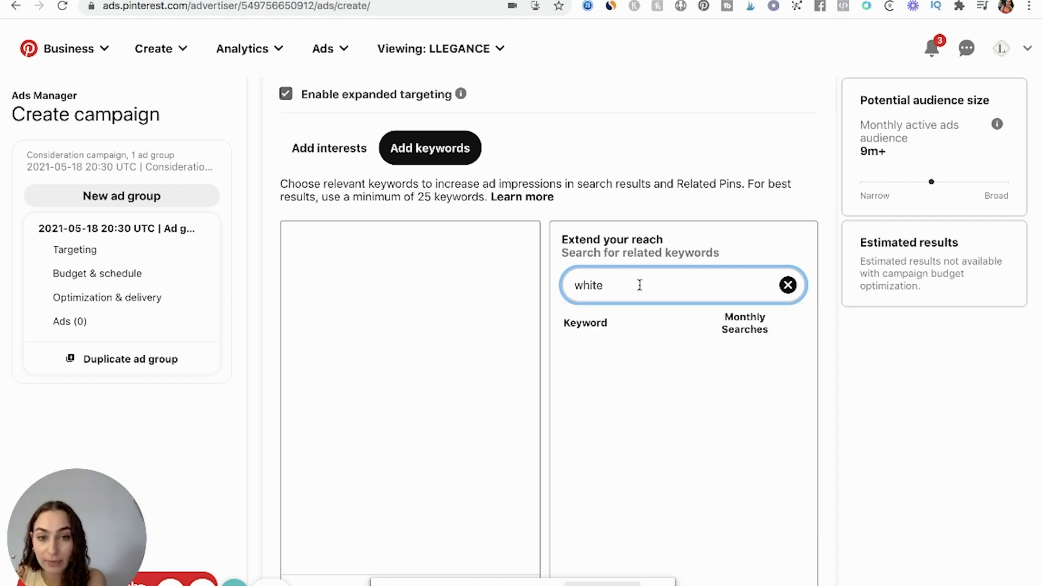
text( dresses)
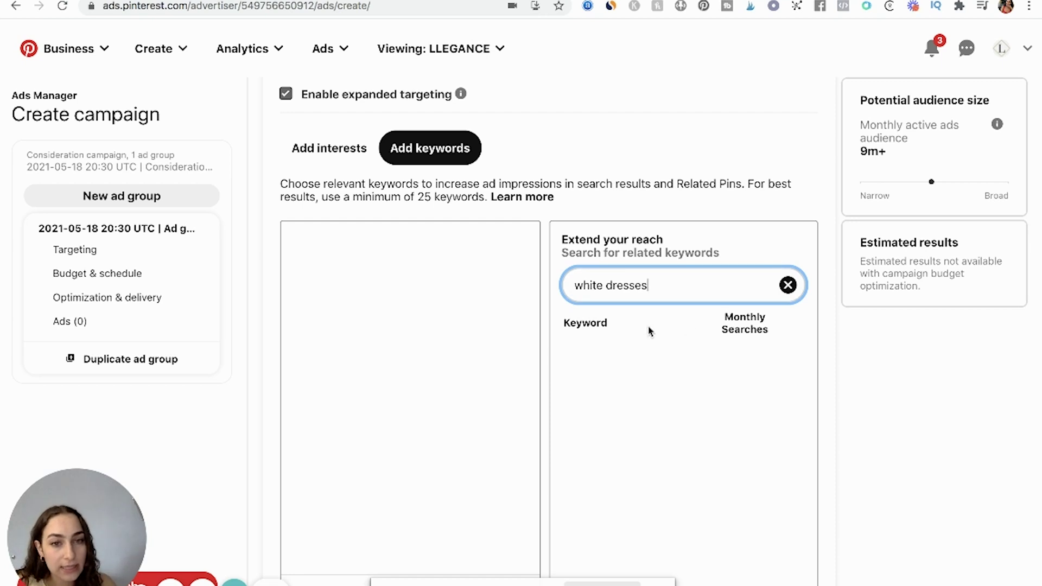
scroll(649, 328, down, 2)
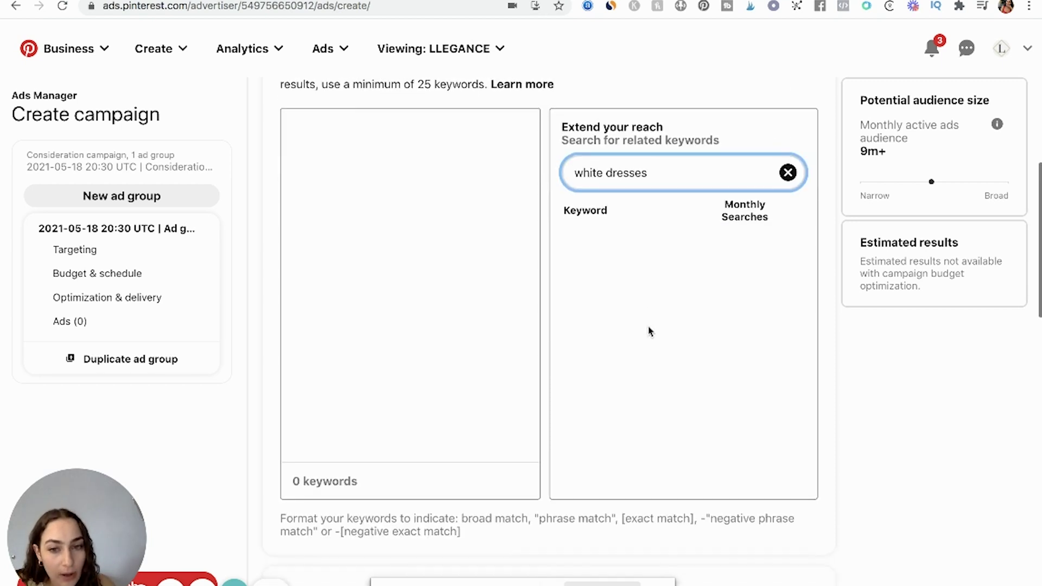
double_click(586, 180)
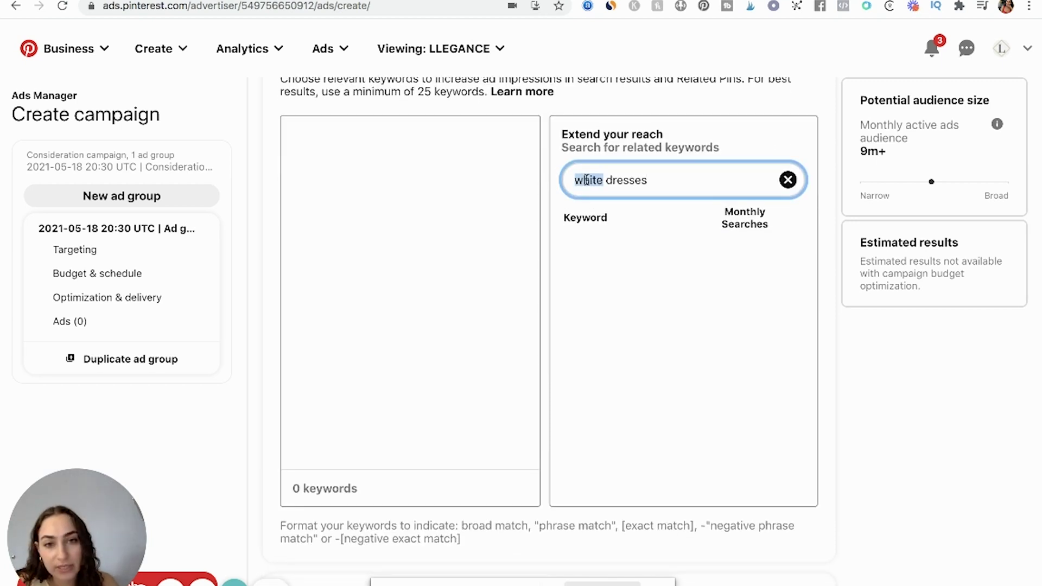
key(BackSpace)
key(Delete)
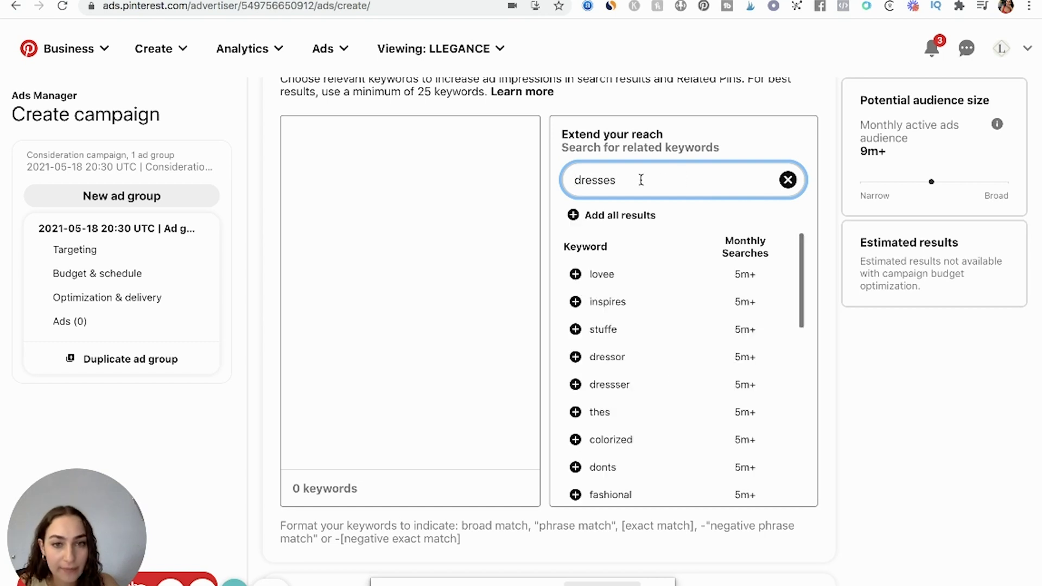
Browse the 5m+ related keyword results and load more suggestions, including 'summer dresses'
scroll(630, 344, down, 5)
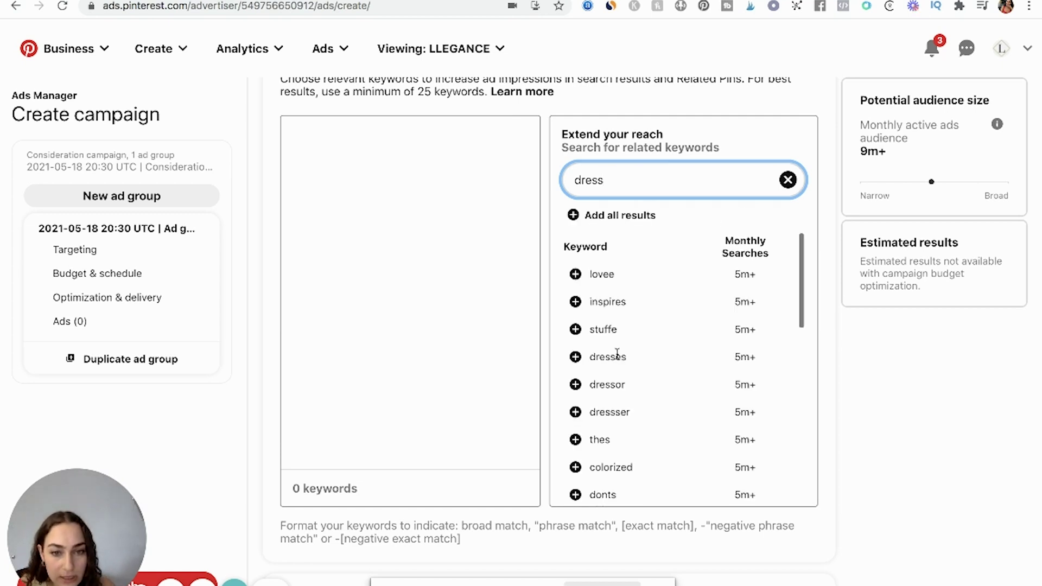
scroll(618, 355, down, 10)
scroll(617, 353, down, 4)
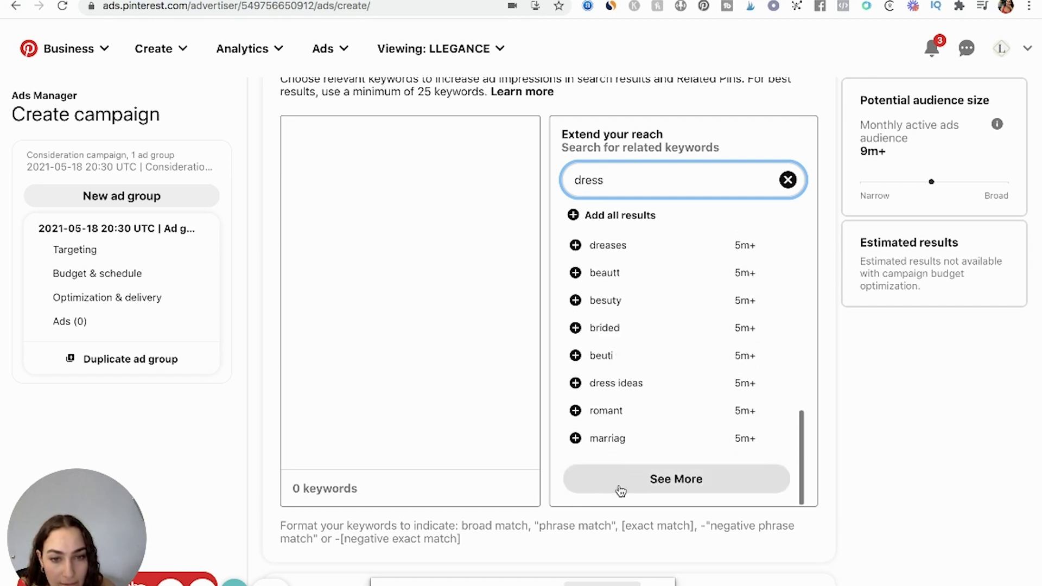
click(624, 488)
scroll(633, 383, down, 10)
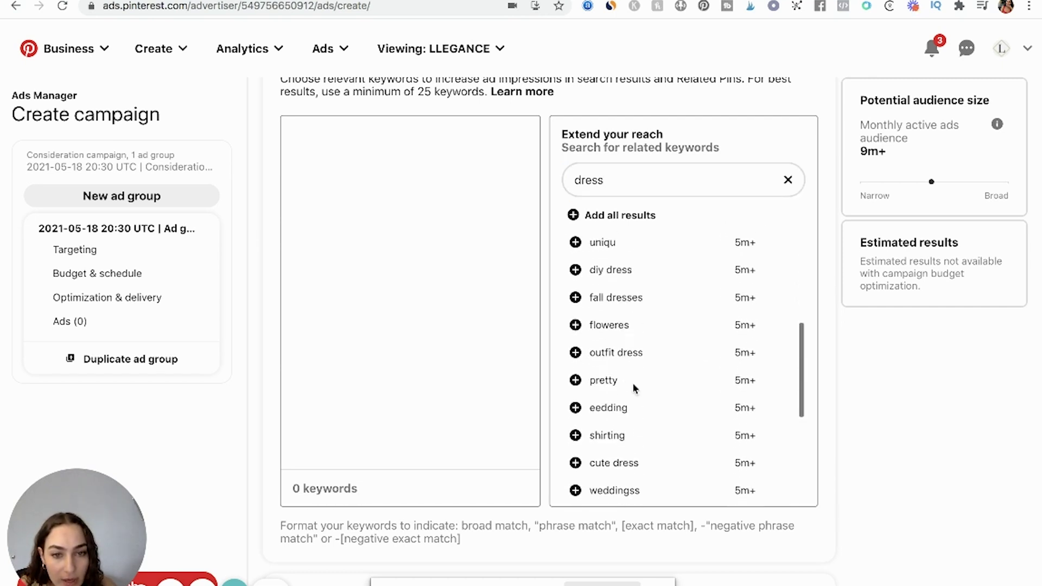
scroll(632, 382, down, 5)
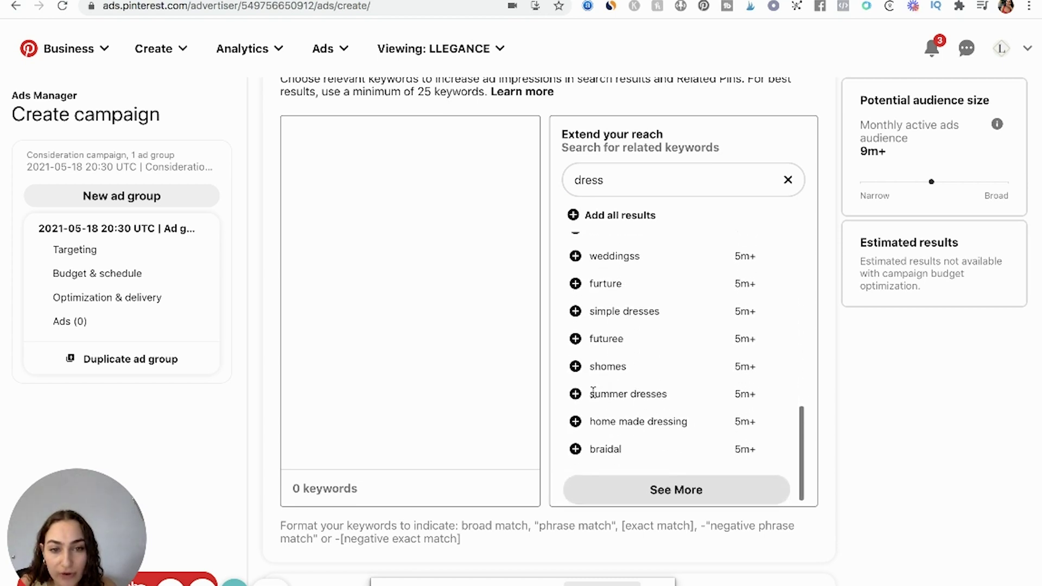
drag(593, 392, 668, 400)
click(670, 401)
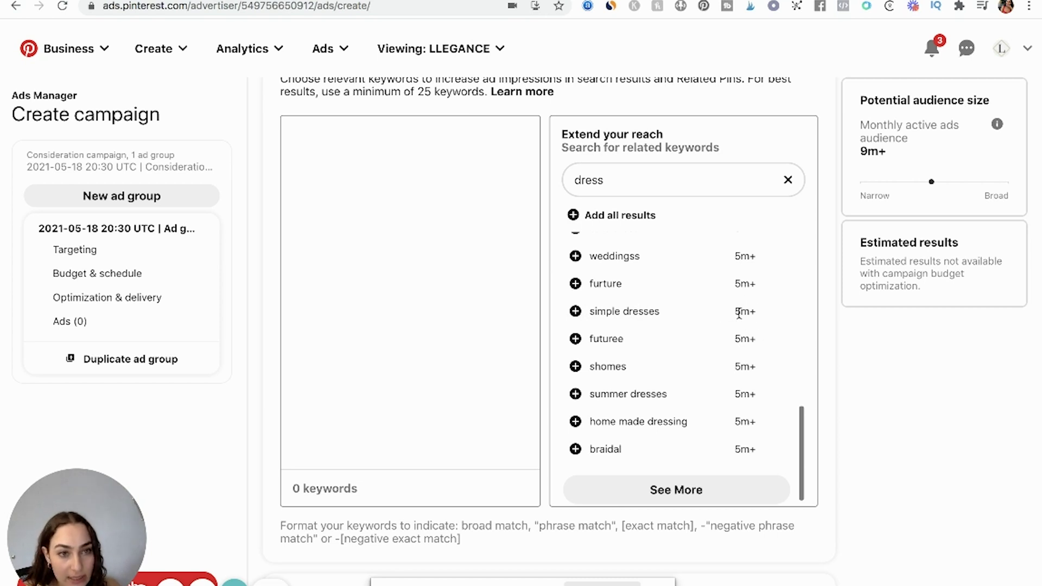
Add 'simple dresses', 'summer dresses' and 'cute dress ideas' to the keyword list
click(576, 312)
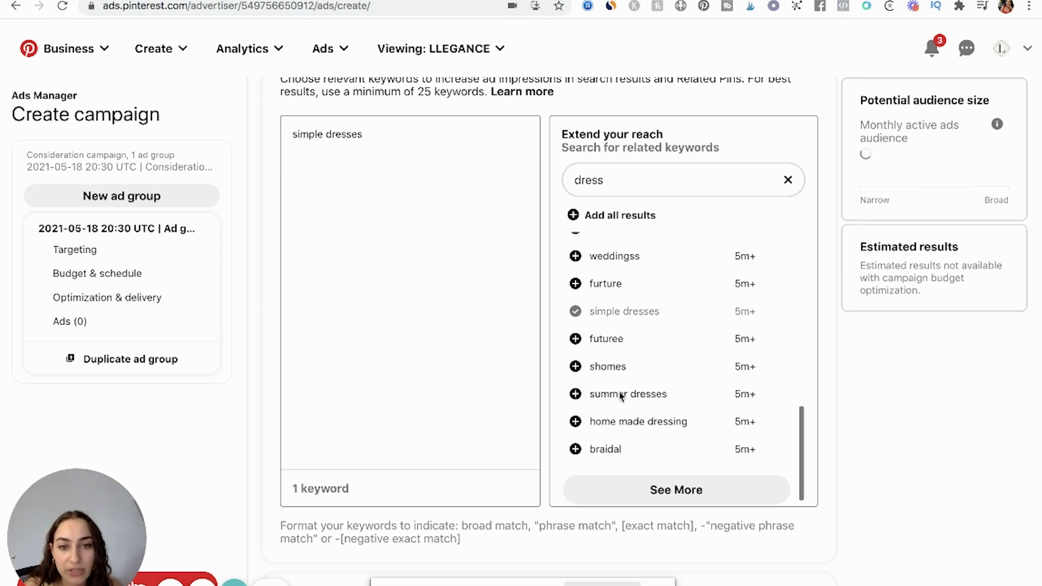
scroll(613, 313, down, 1)
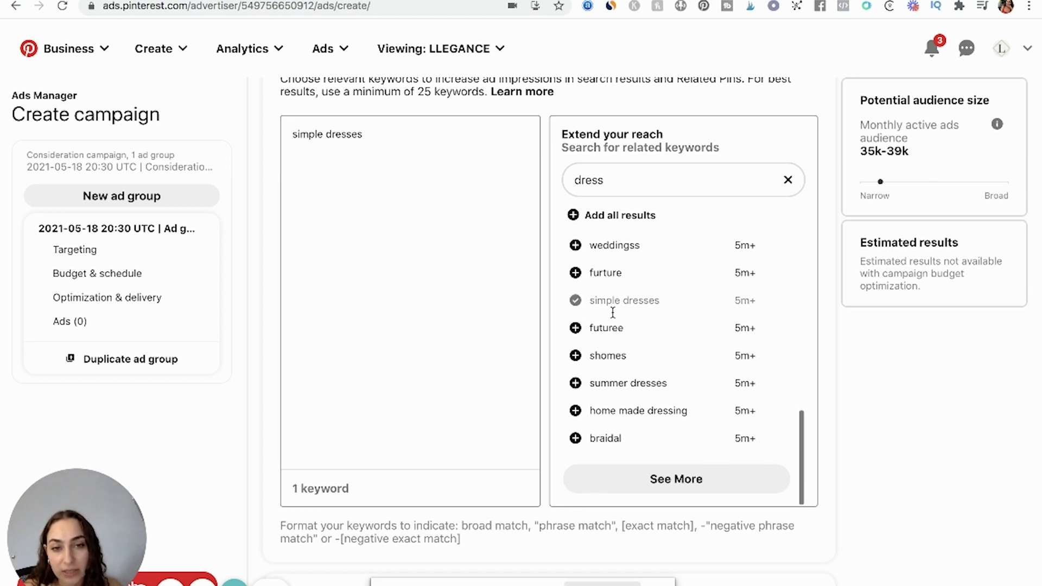
click(575, 384)
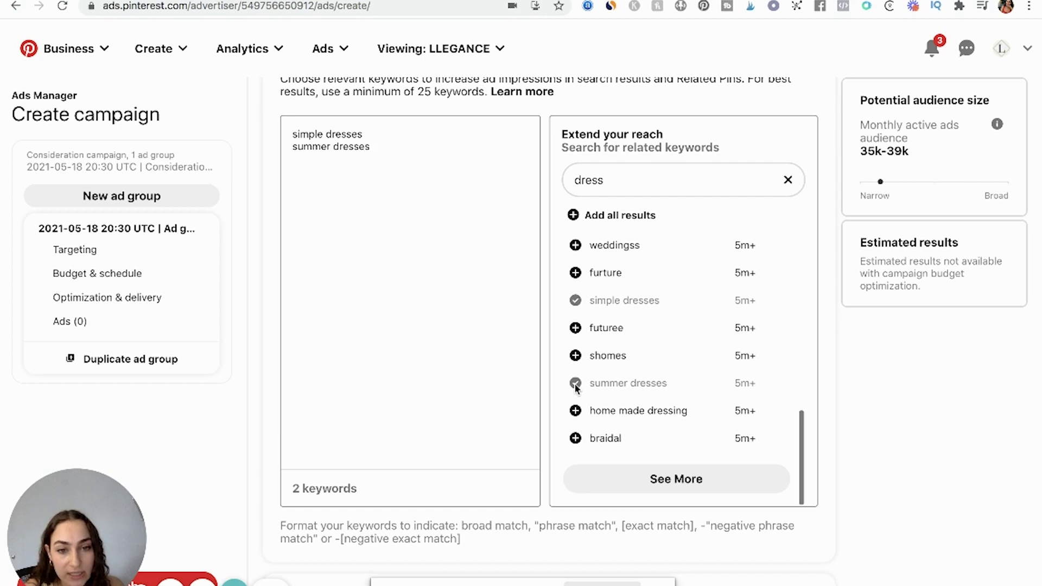
click(640, 470)
scroll(636, 354, down, 2)
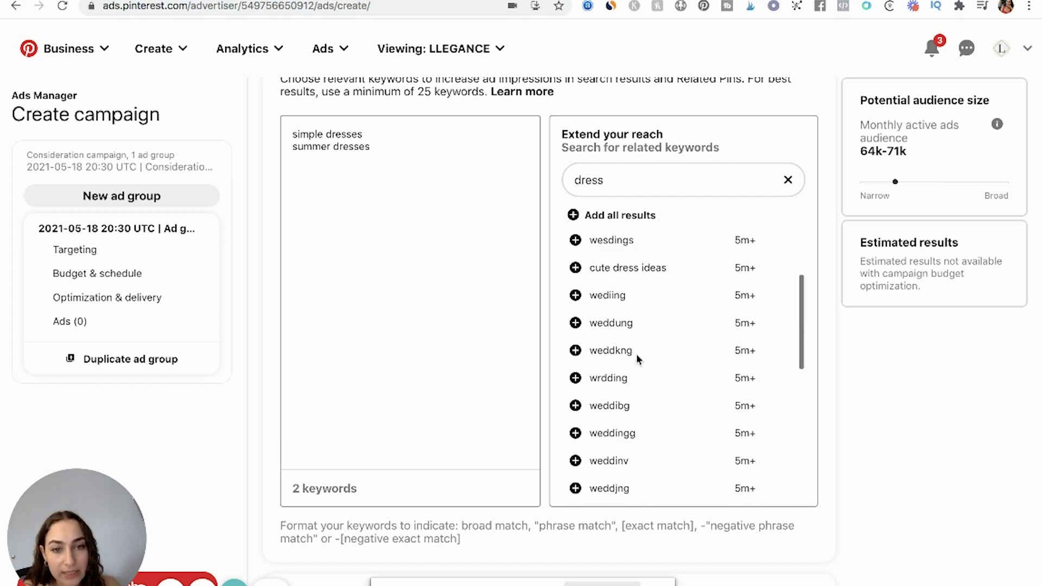
click(576, 270)
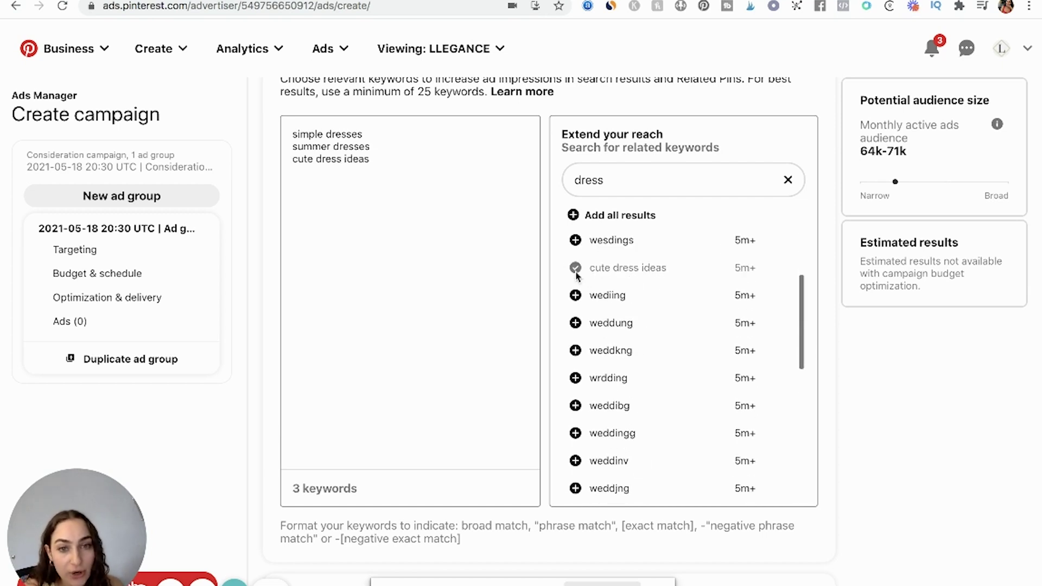
Load three more batches of related keyword suggestions for dress
scroll(704, 347, down, 4)
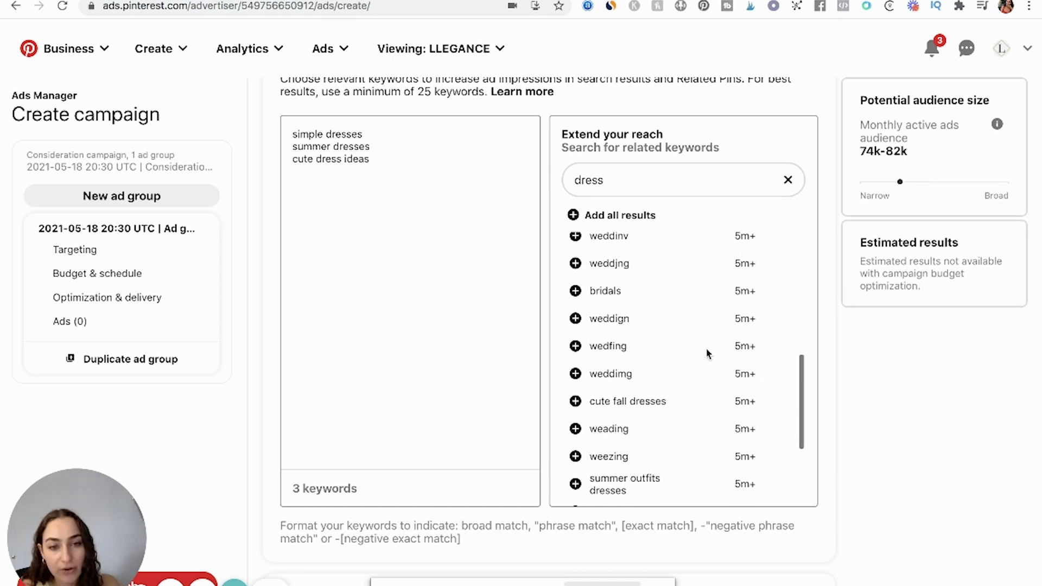
scroll(738, 379, down, 1)
click(709, 476)
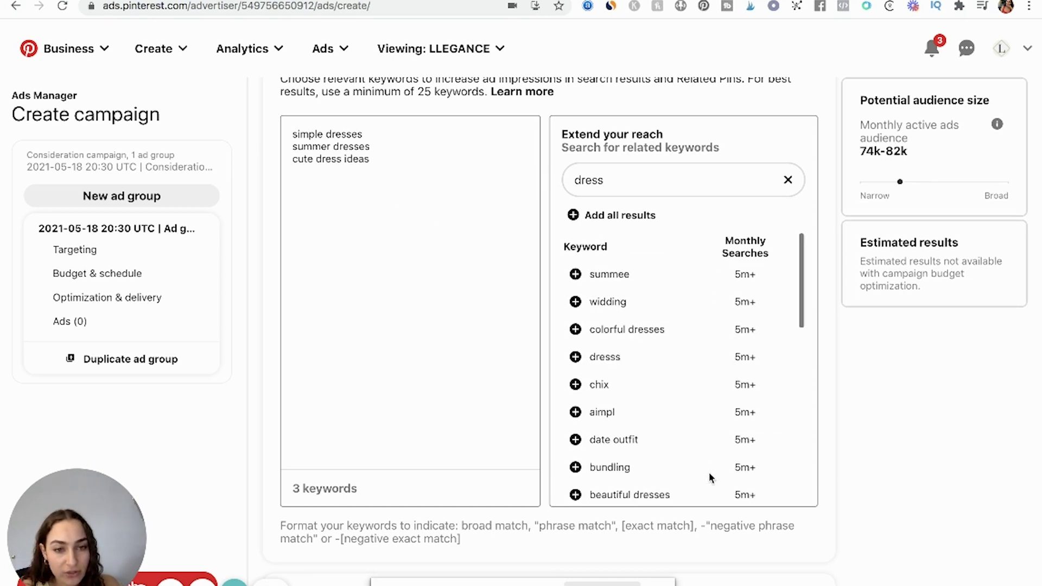
scroll(742, 381, down, 5)
scroll(742, 381, down, 3)
click(719, 477)
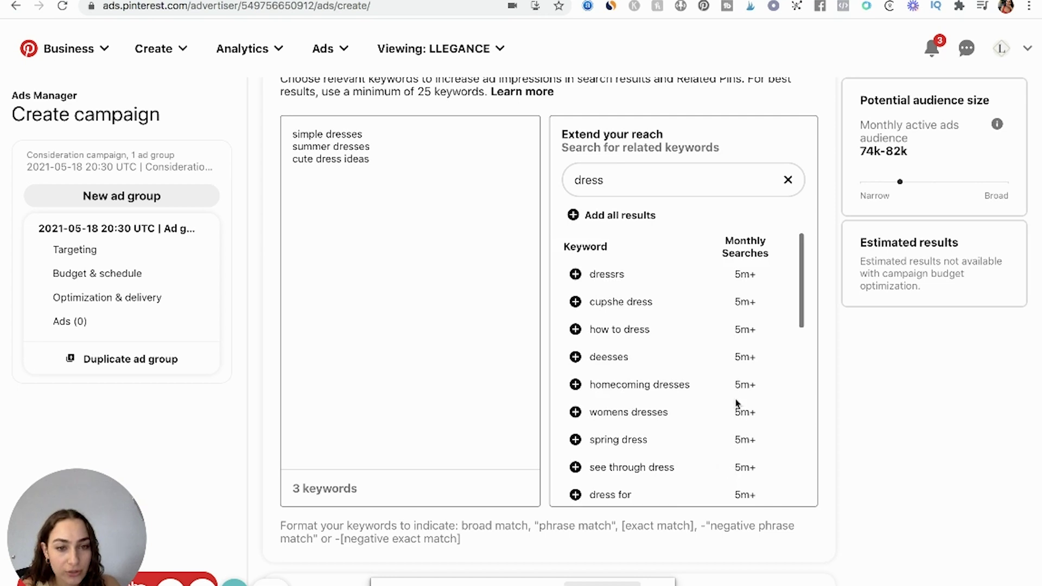
scroll(738, 404, down, 5)
click(719, 489)
scroll(734, 355, down, 5)
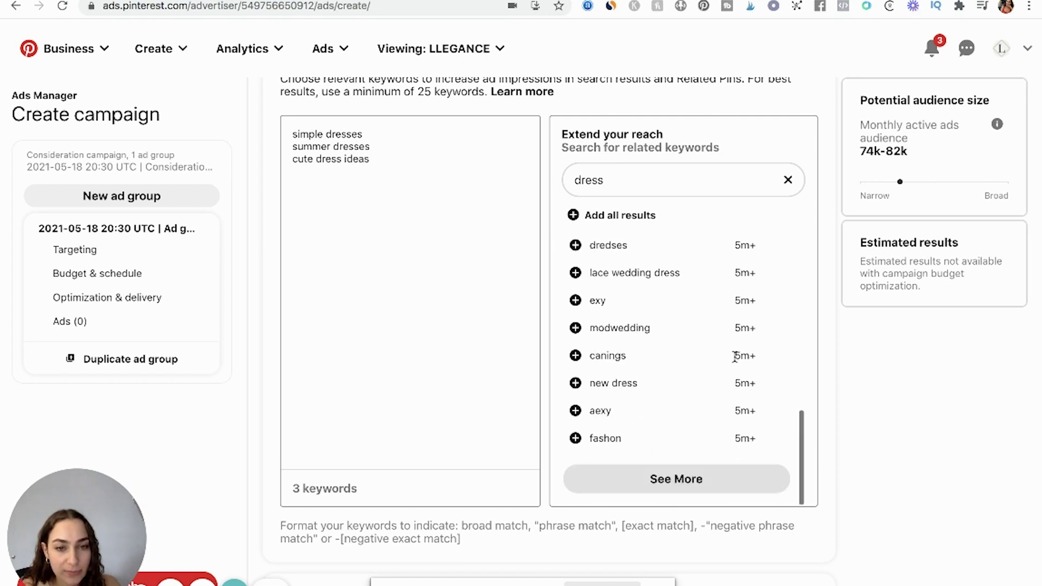
click(628, 180)
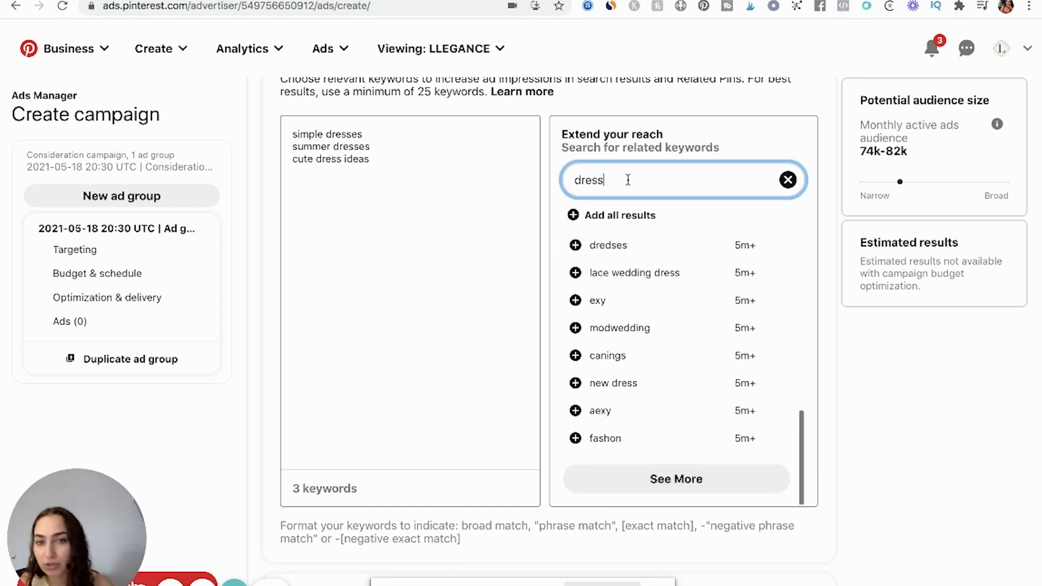
Search related keywords for 'summer dress' and load four more batches of ideas
text(su)
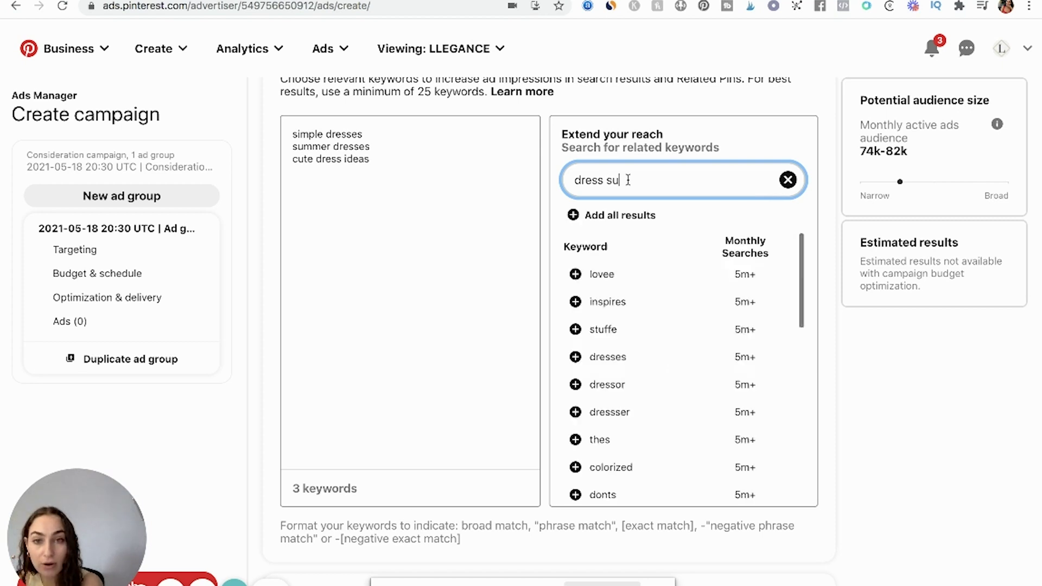
key(BackSpace)
key(BackSpace)
key(BackSpace)
key(BackSpace)
key(BackSpace)
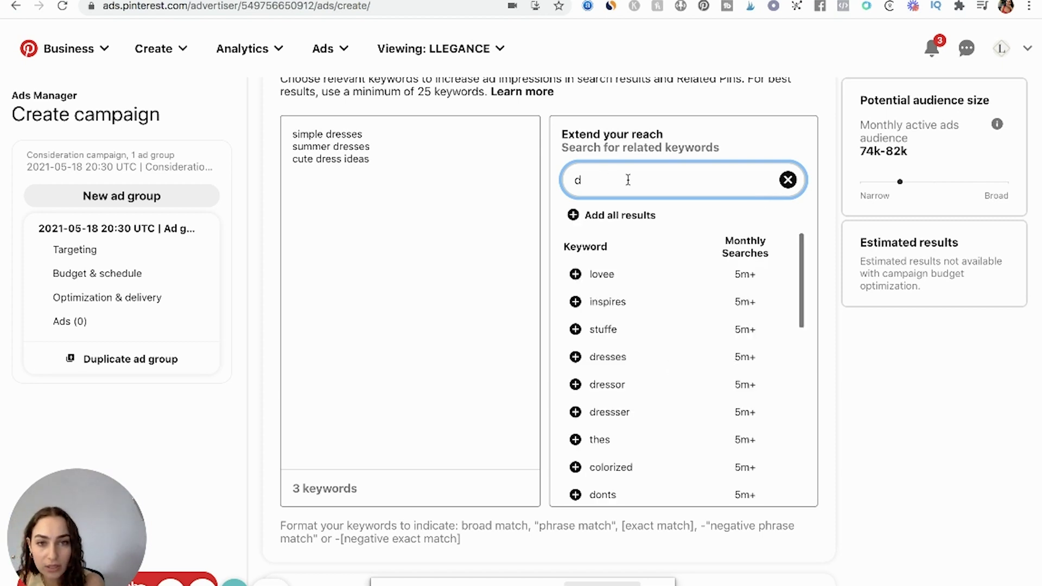
text(summer )
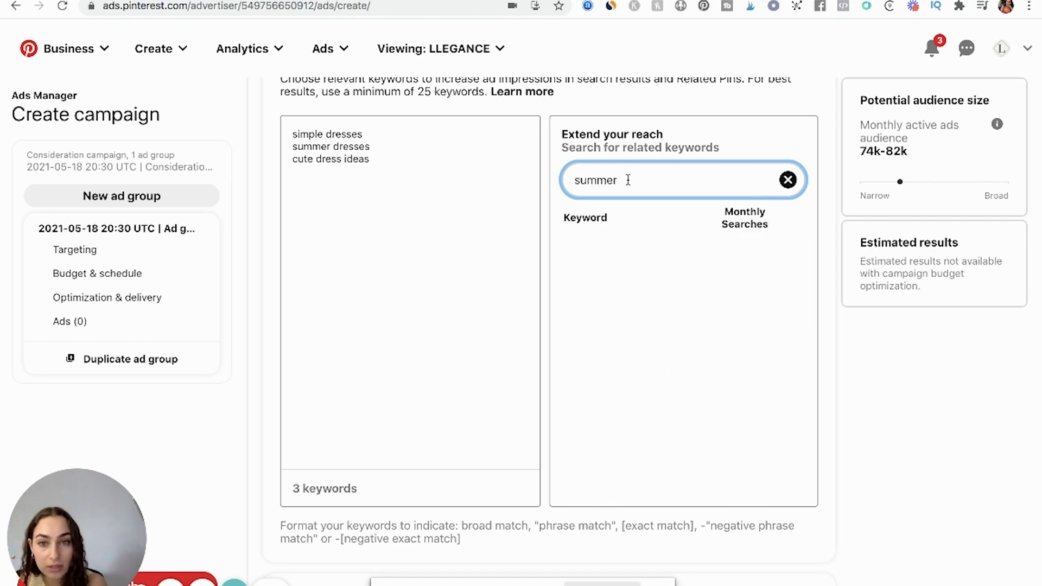
text(dre)
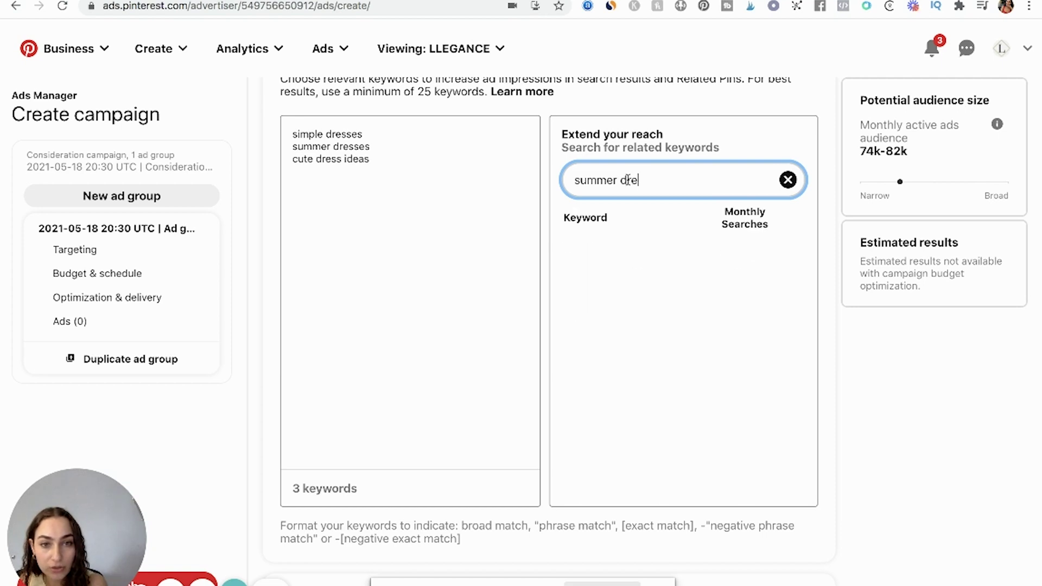
text(ss)
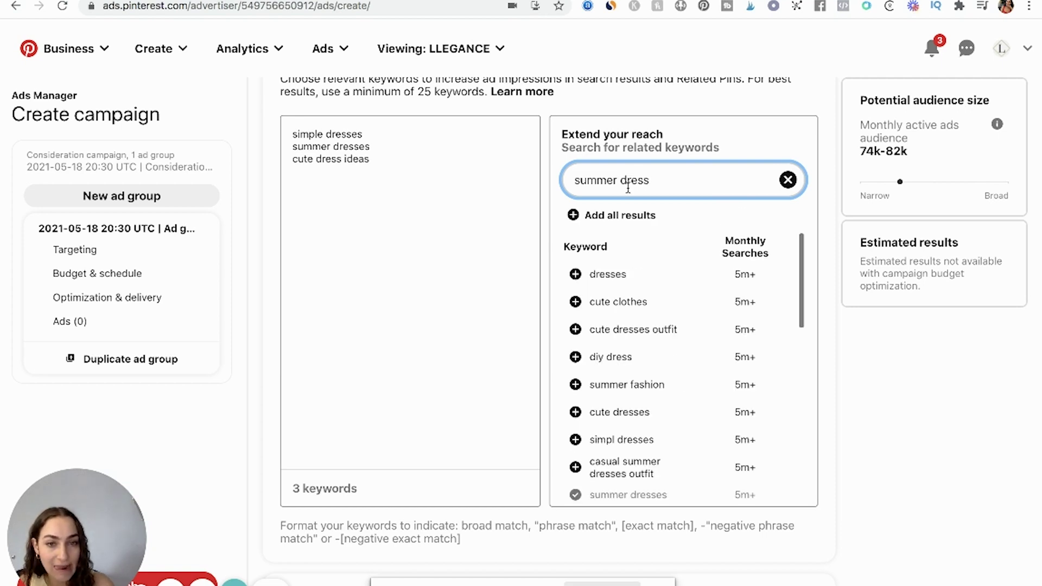
scroll(626, 422, down, 2)
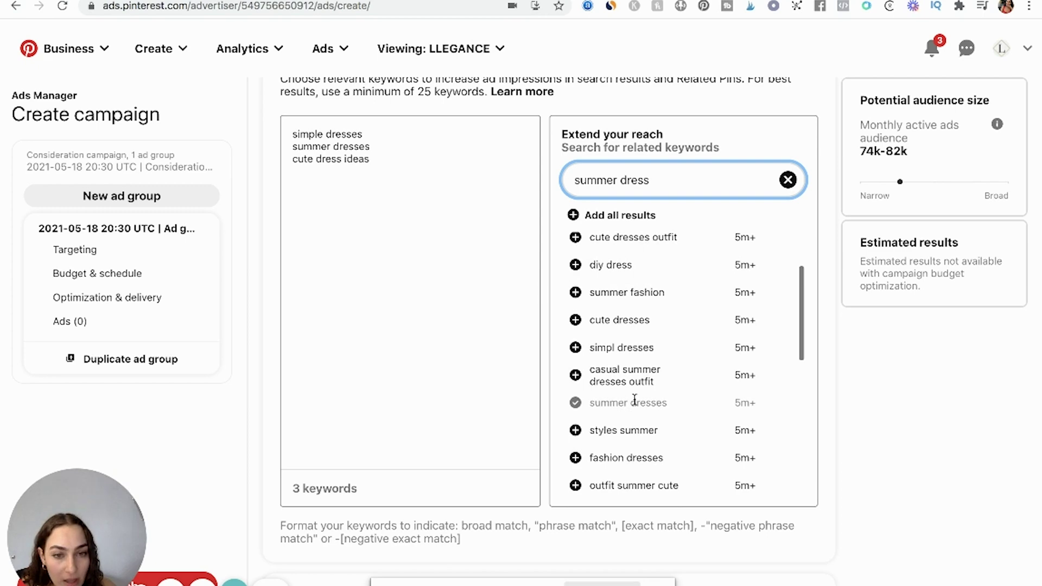
scroll(634, 399, down, 5)
click(667, 478)
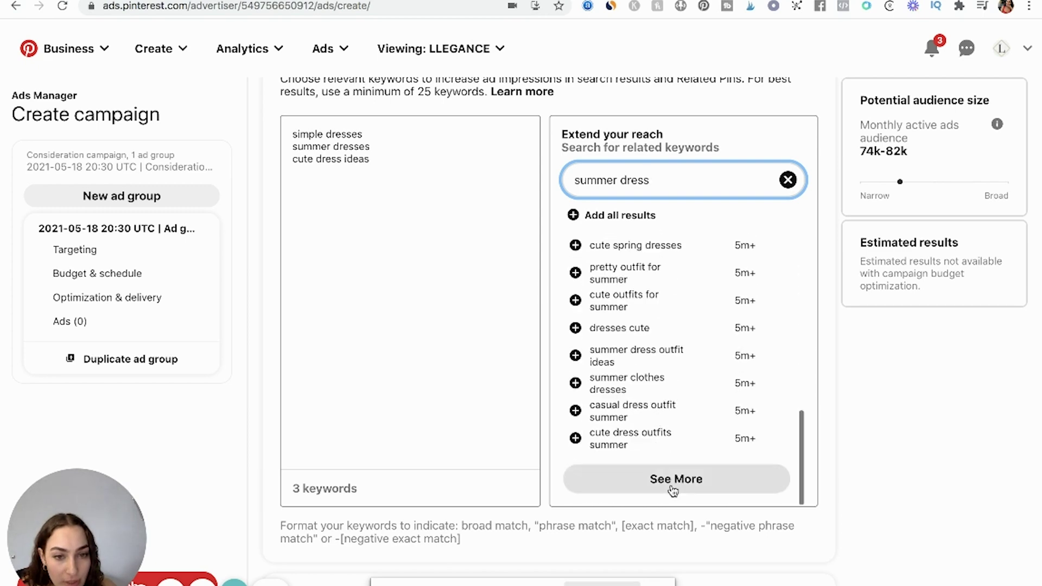
scroll(702, 379, down, 5)
click(698, 475)
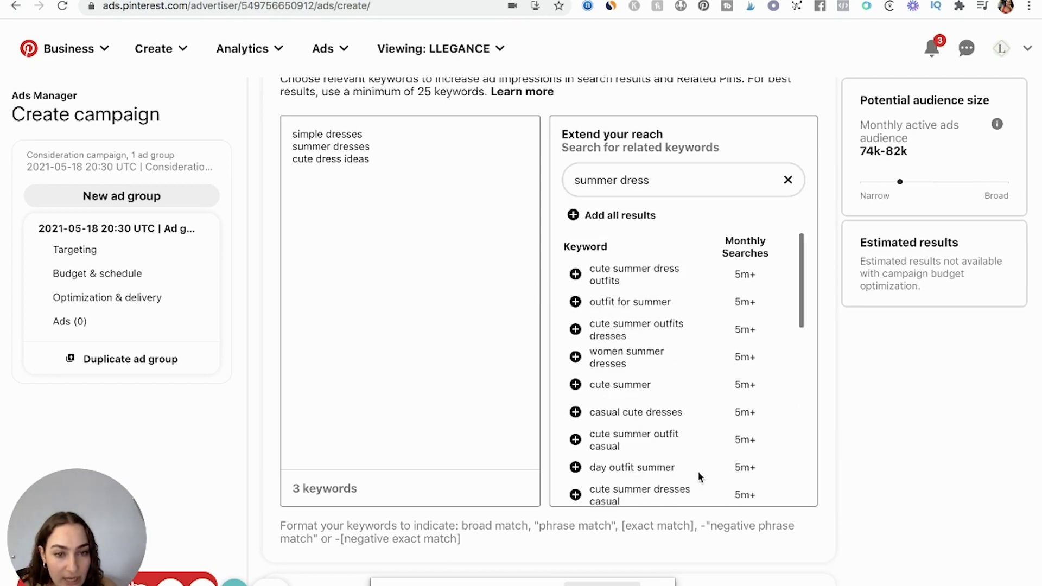
scroll(700, 391, down, 5)
click(682, 491)
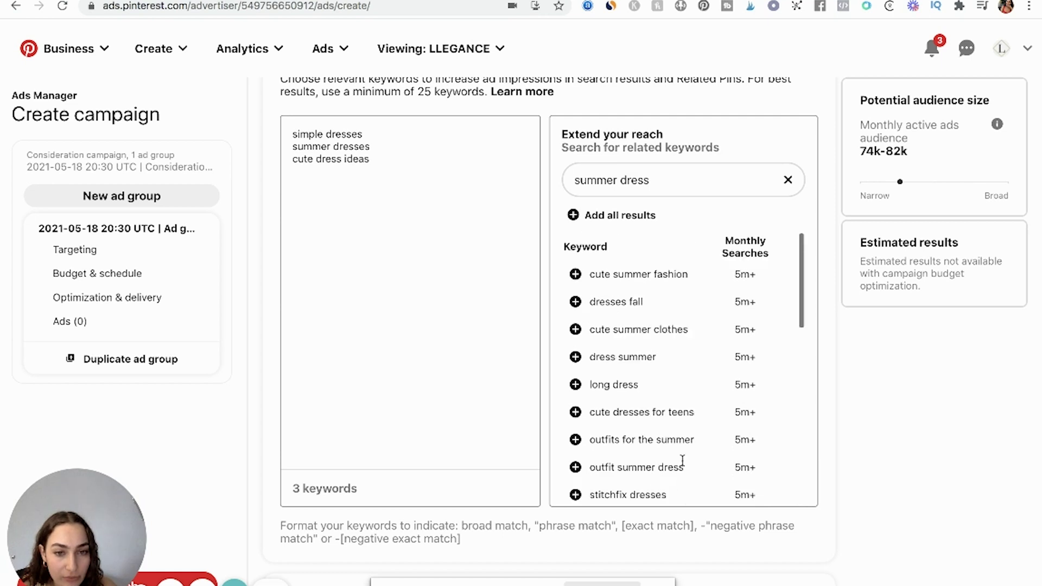
scroll(691, 422, down, 5)
click(704, 486)
scroll(711, 393, down, 1)
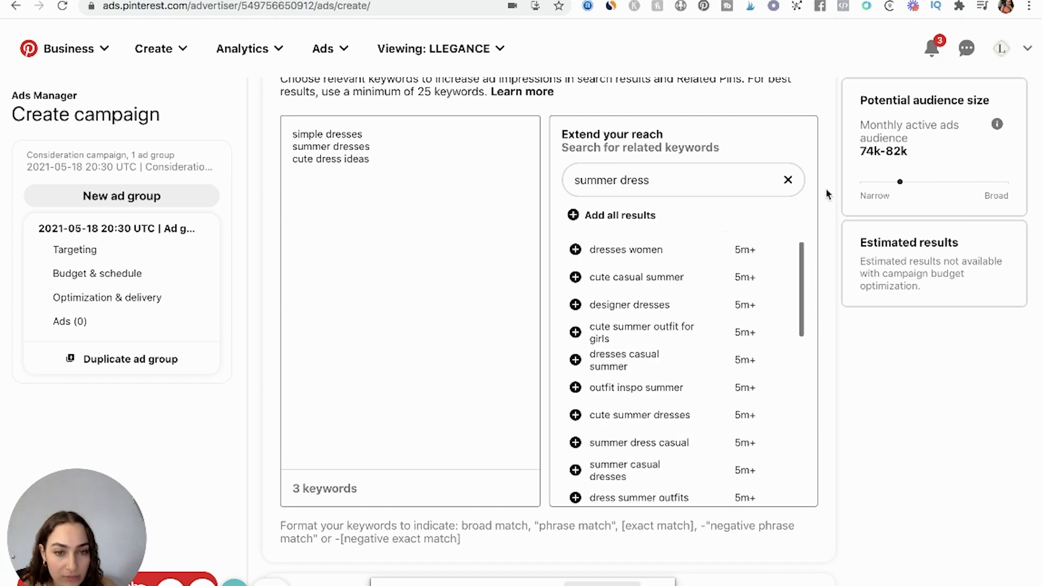
scroll(727, 354, down, 5)
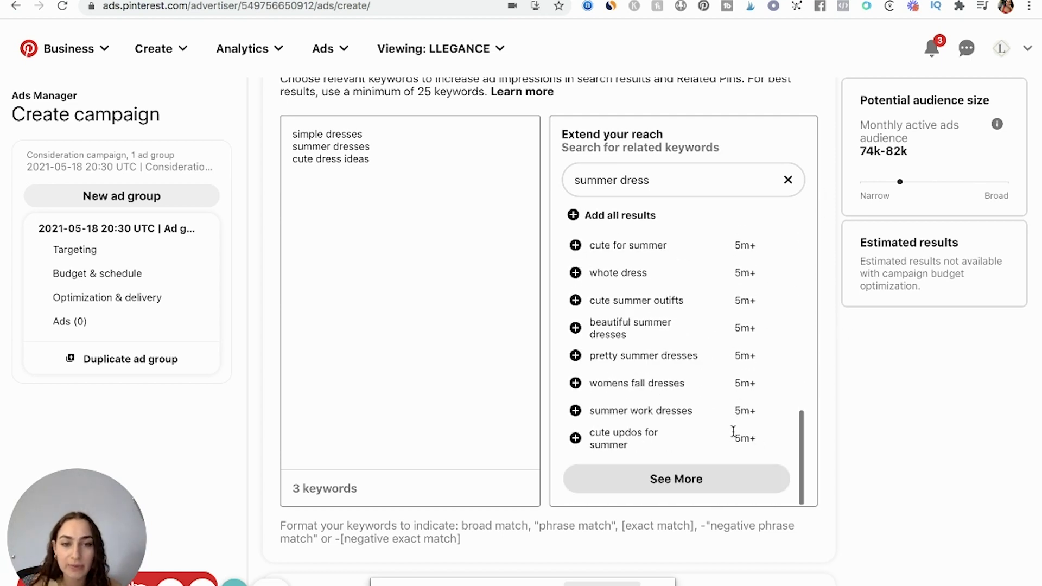
Compare 5m+ search volumes, then add 'gorgeous dresses' as the fourth keyword
drag(736, 437, 764, 439)
click(749, 434)
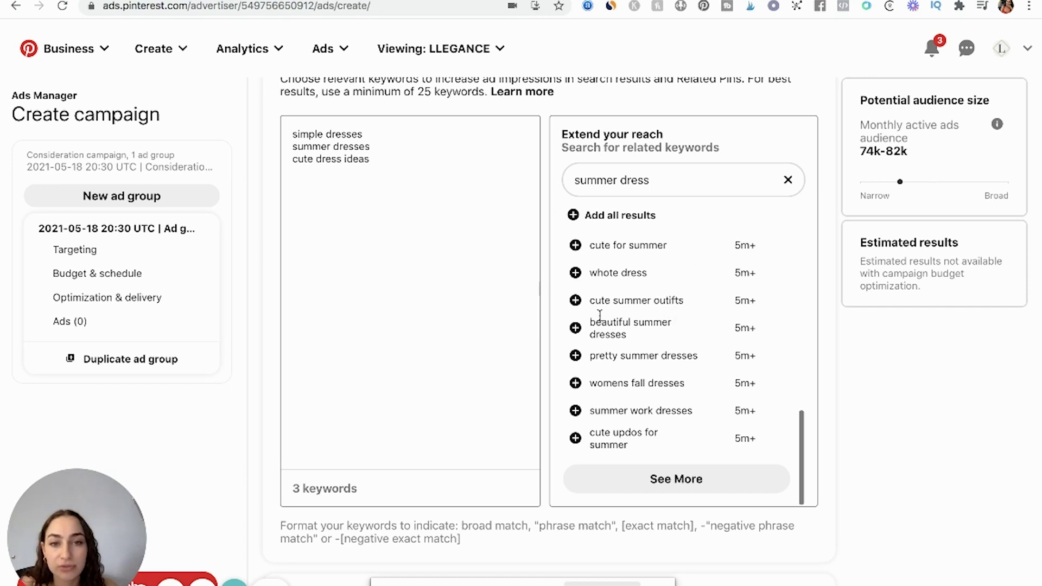
scroll(638, 348, up, 3)
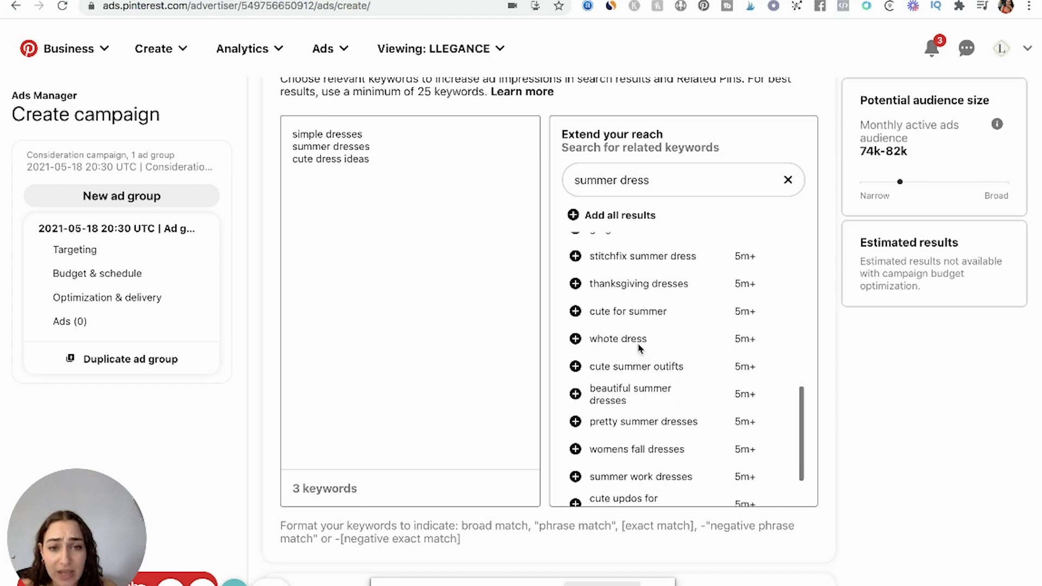
drag(734, 292, 758, 296)
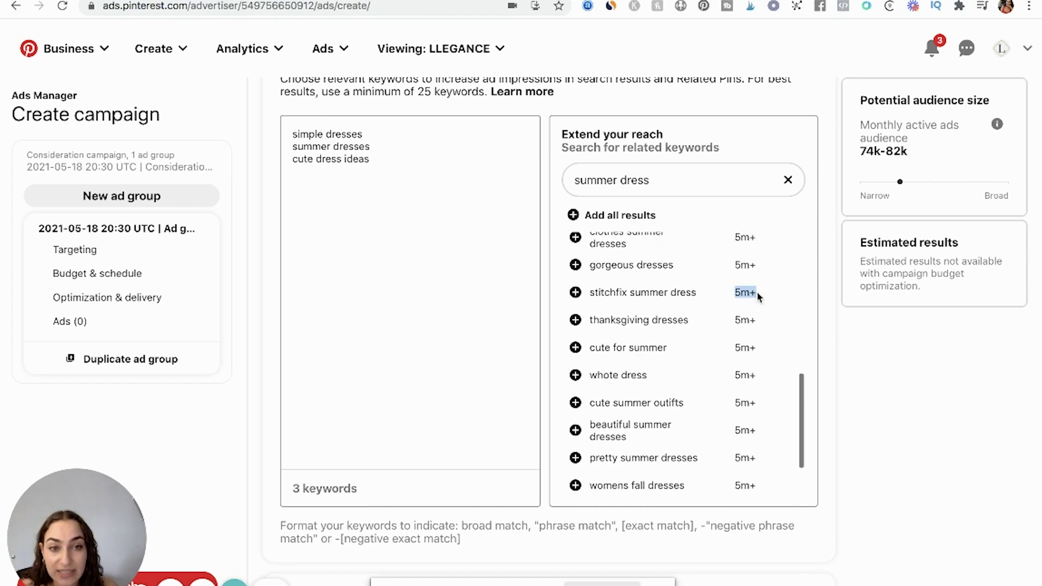
click(735, 292)
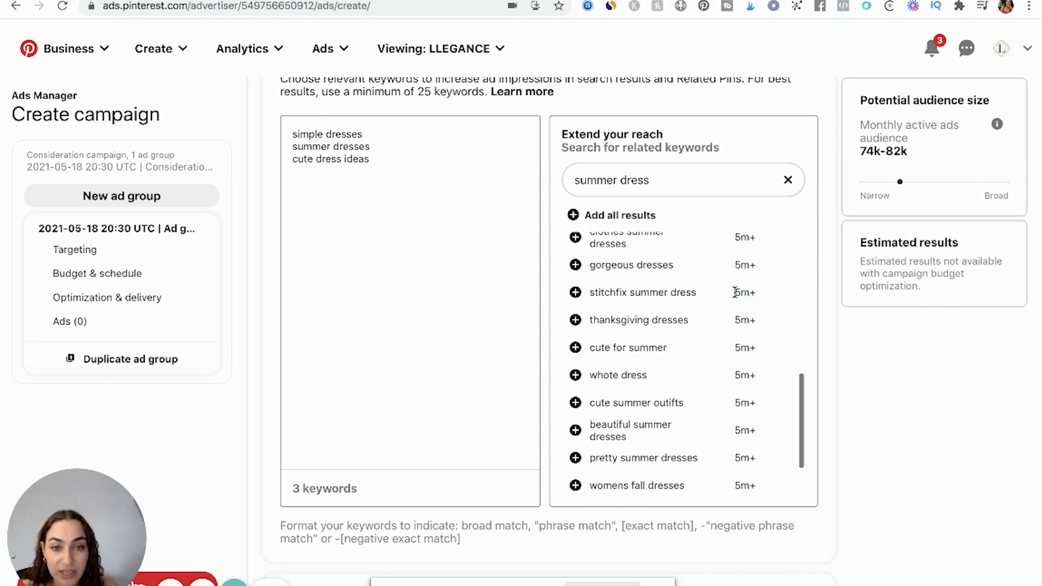
click(575, 265)
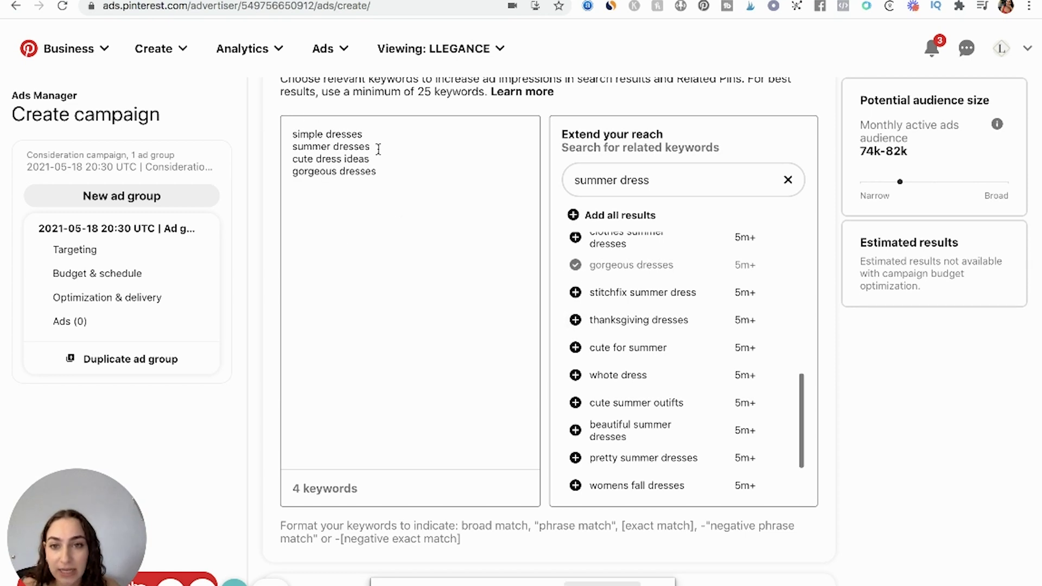
drag(396, 171, 291, 118)
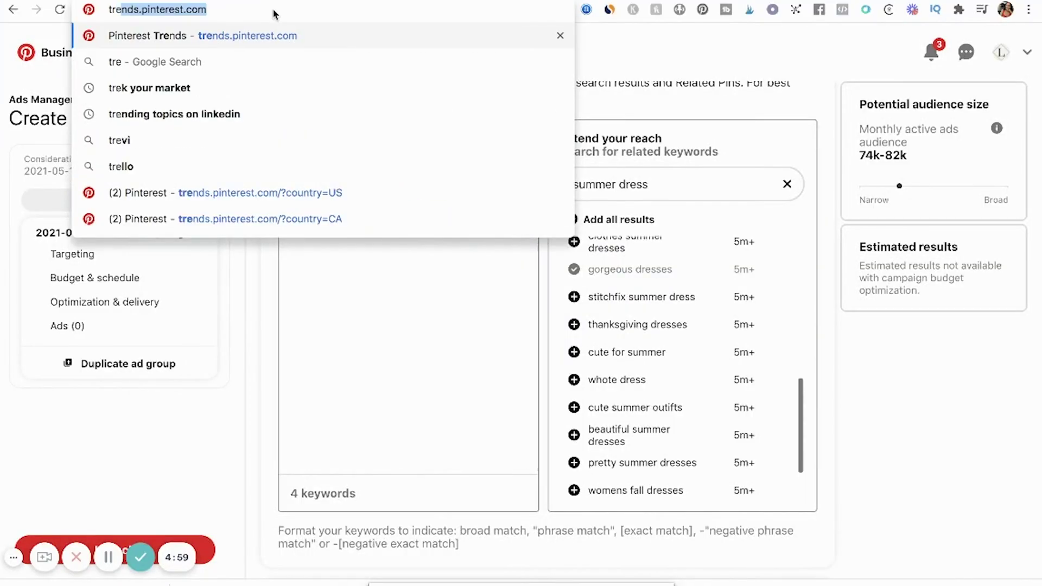
Open Pinterest Trends and set the country to the U.S. after checking the U.K
key(Return)
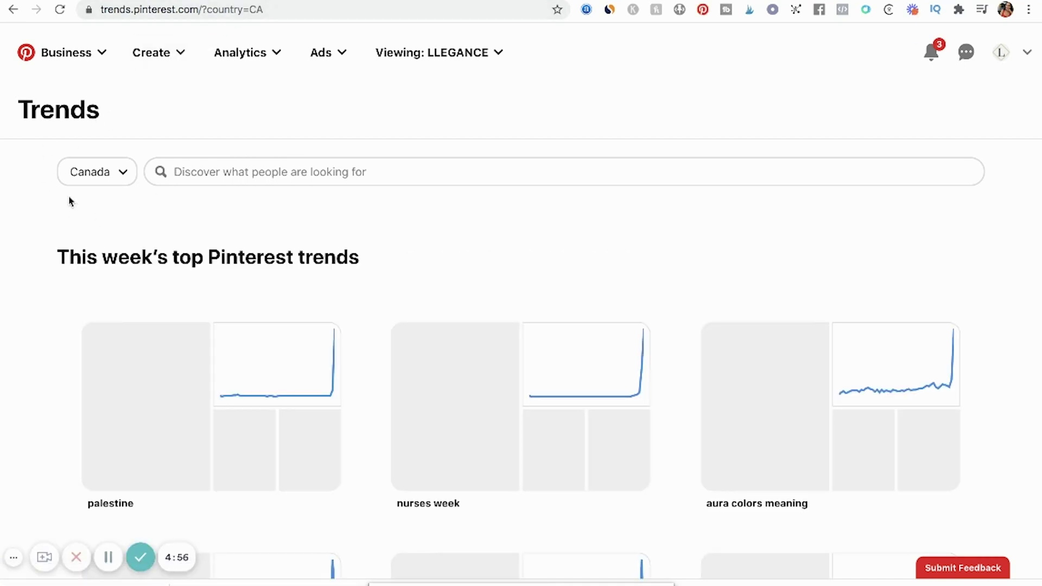
click(125, 174)
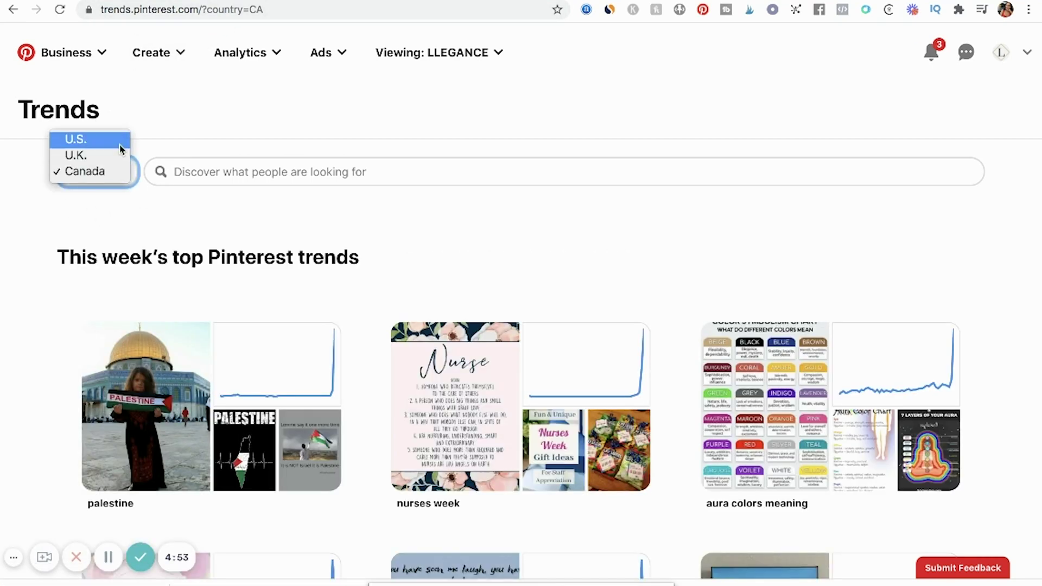
click(121, 150)
click(116, 171)
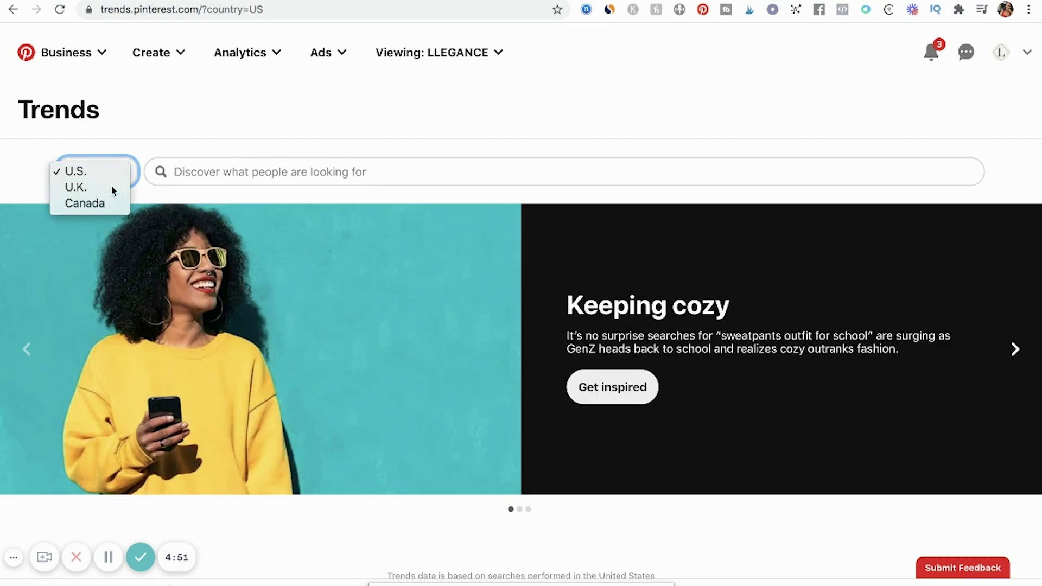
click(113, 189)
click(123, 178)
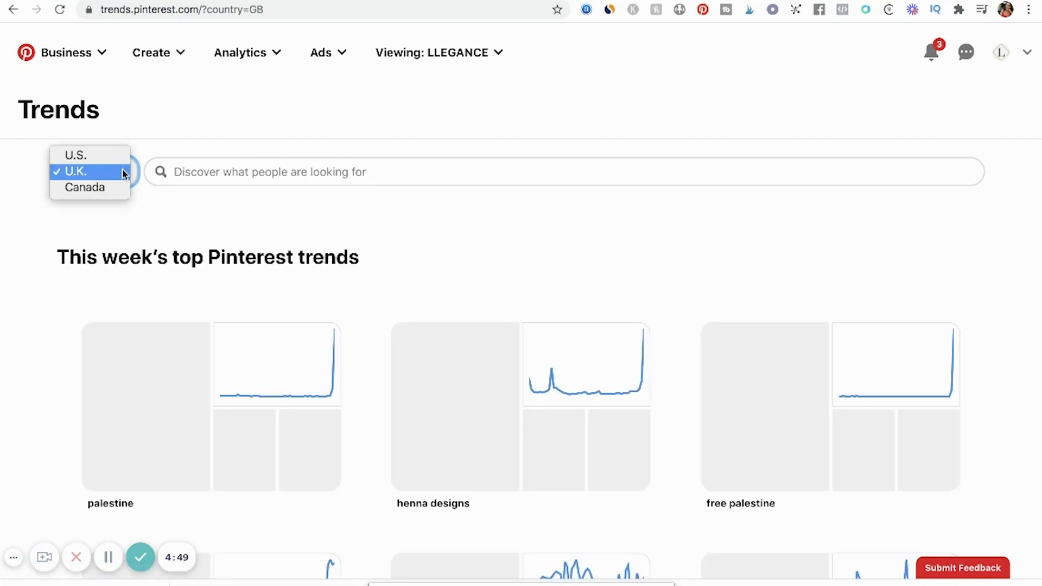
click(121, 161)
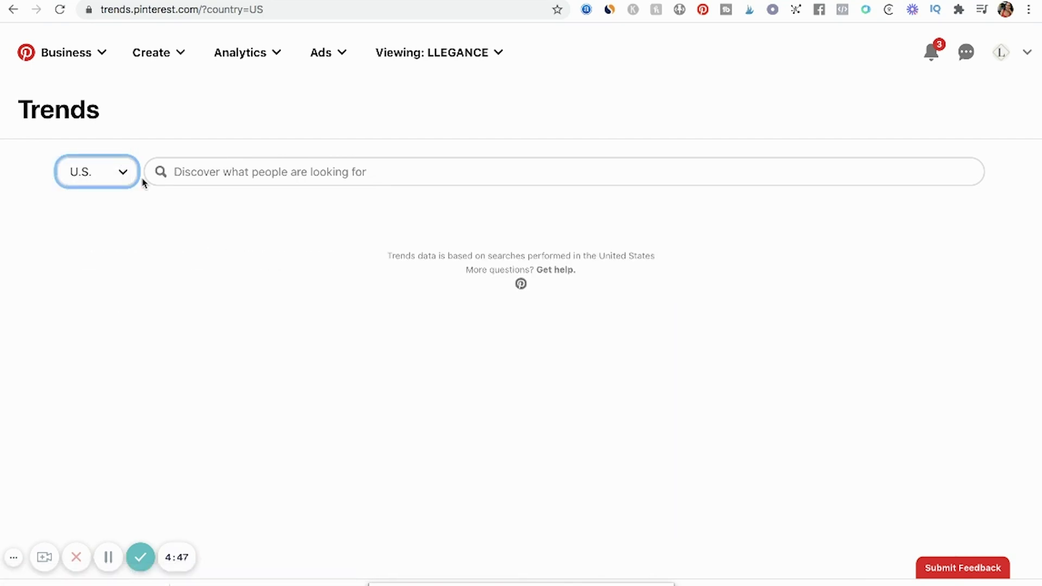
Scroll through this week's top U.S. trends and the Fashion row
scroll(439, 392, down, 3)
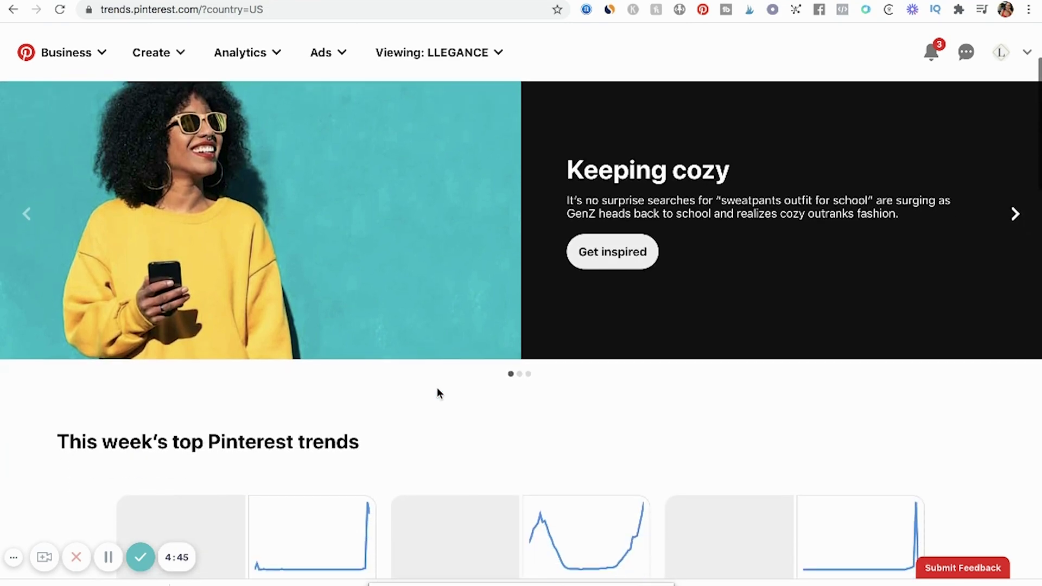
scroll(438, 391, down, 2)
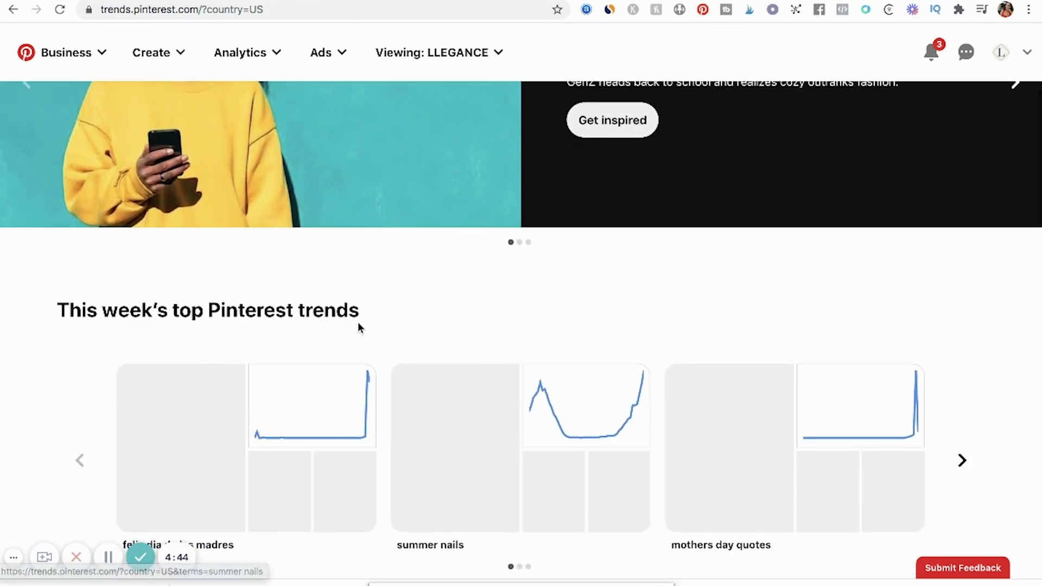
triple_click(346, 311)
click(359, 319)
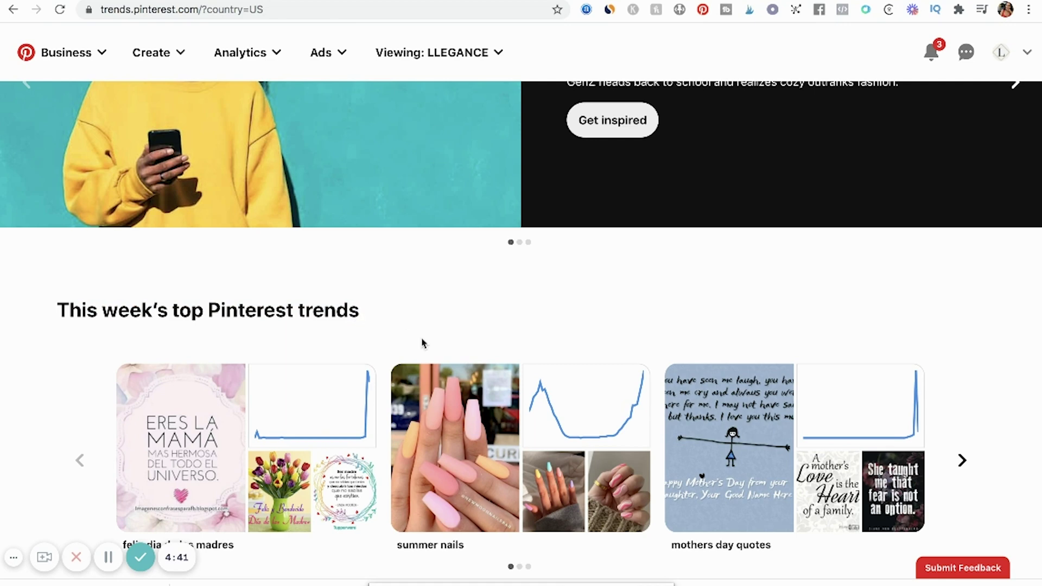
scroll(422, 343, down, 3)
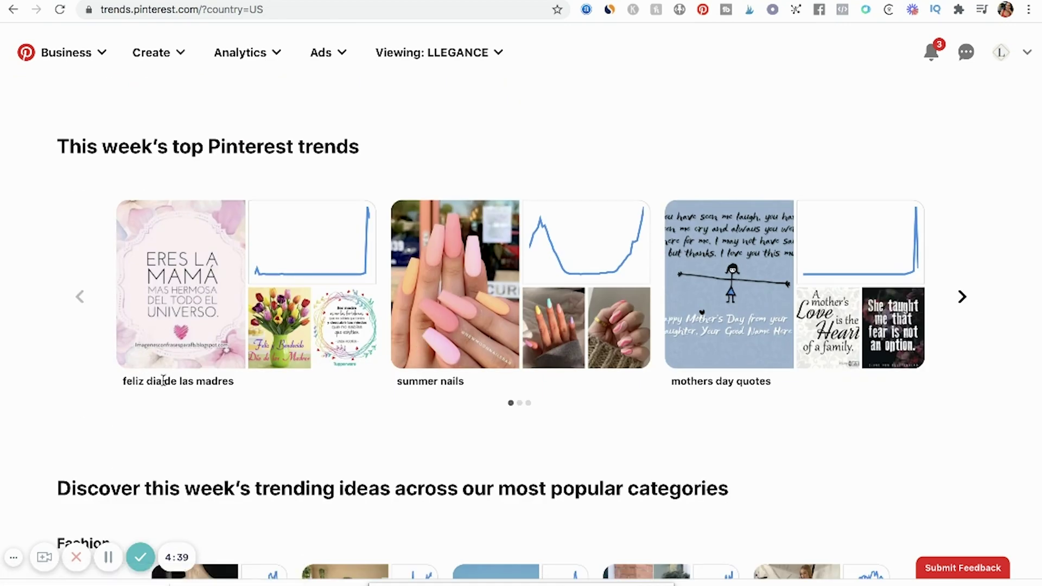
scroll(366, 445, down, 5)
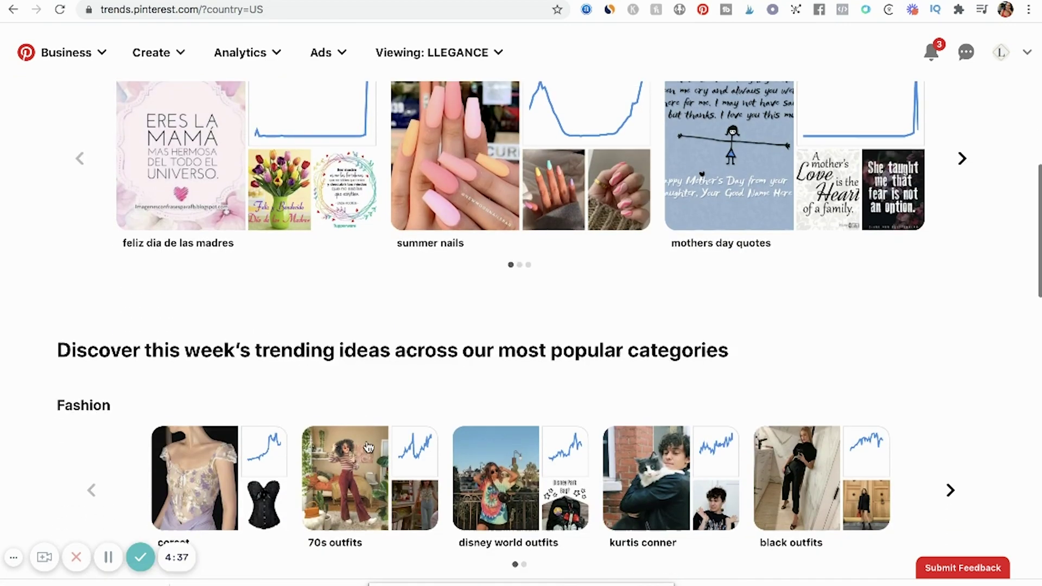
scroll(367, 445, down, 6)
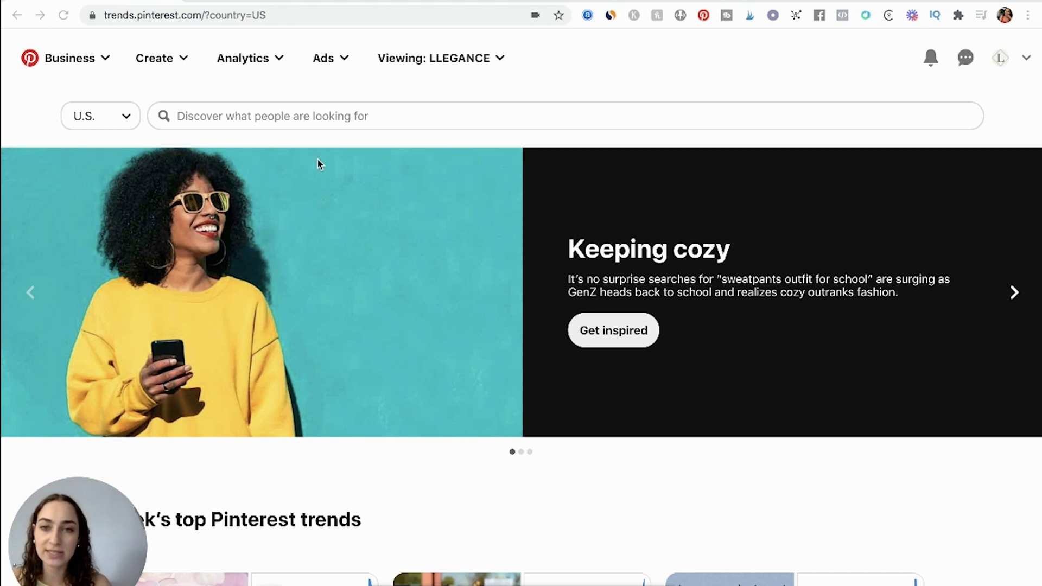
click(240, 116)
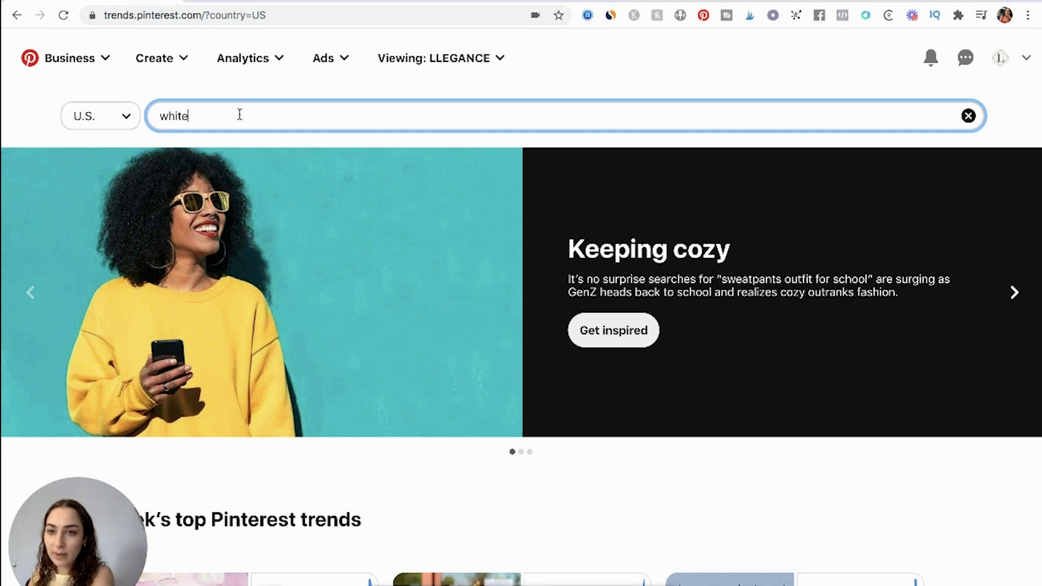
Chart U.S. searches over time for 'white dresses' from the 'white dress' suggestions
text(ress)
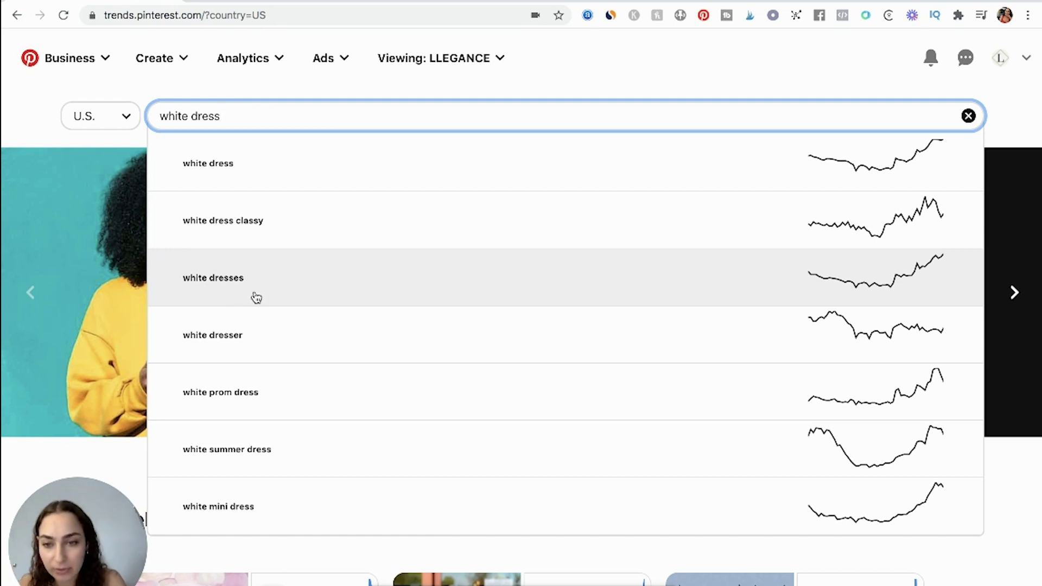
click(762, 286)
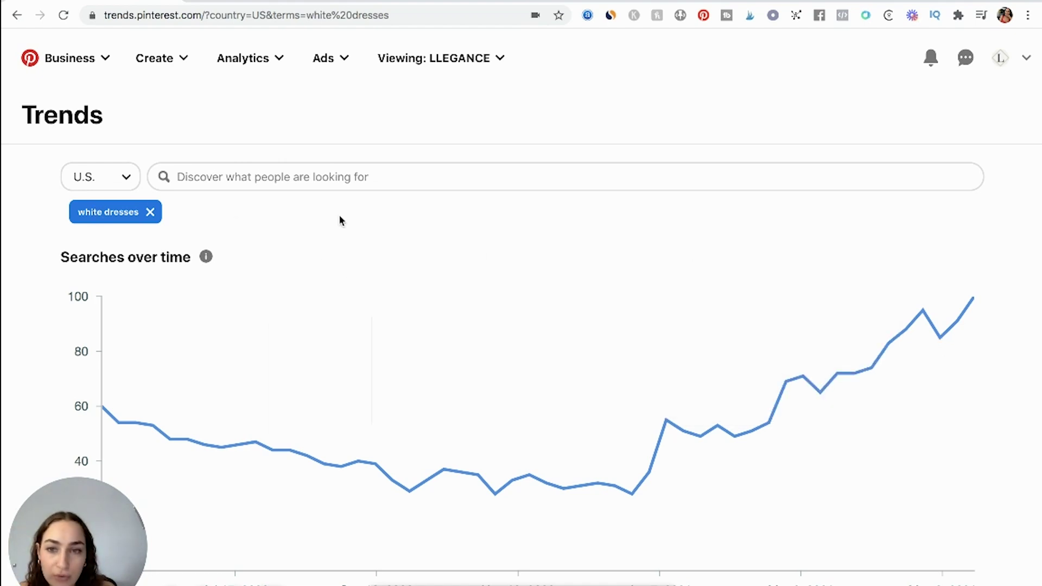
scroll(339, 220, down, 5)
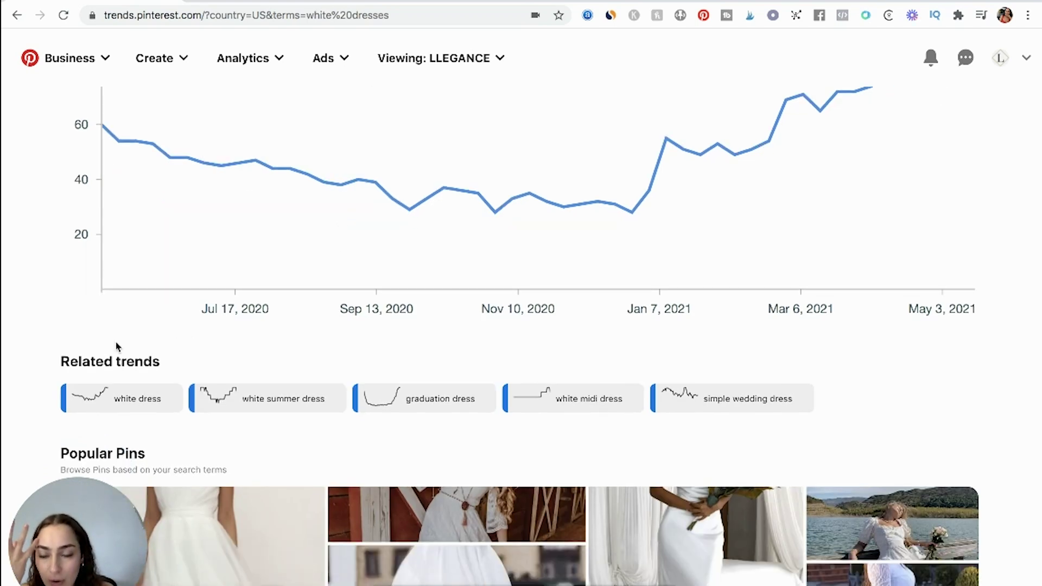
scroll(107, 333, up, 4)
scroll(106, 334, down, 4)
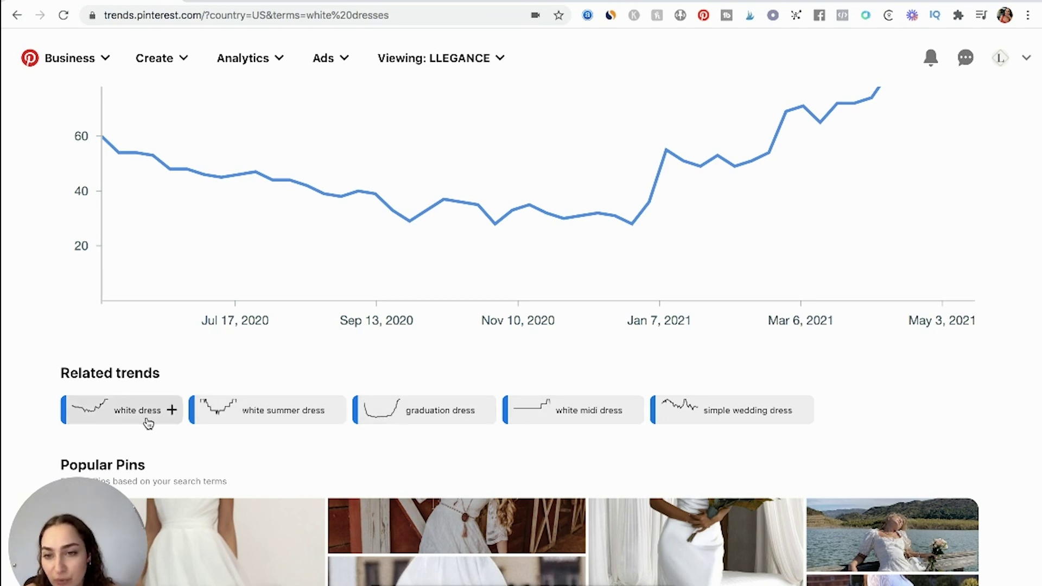
scroll(147, 423, down, 4)
scroll(215, 329, up, 6)
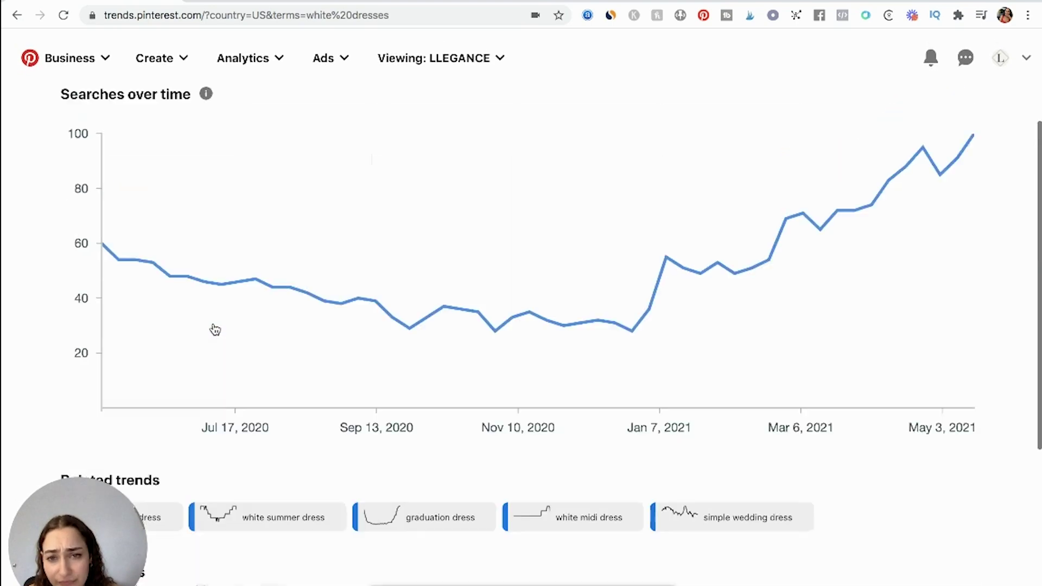
scroll(215, 330, up, 3)
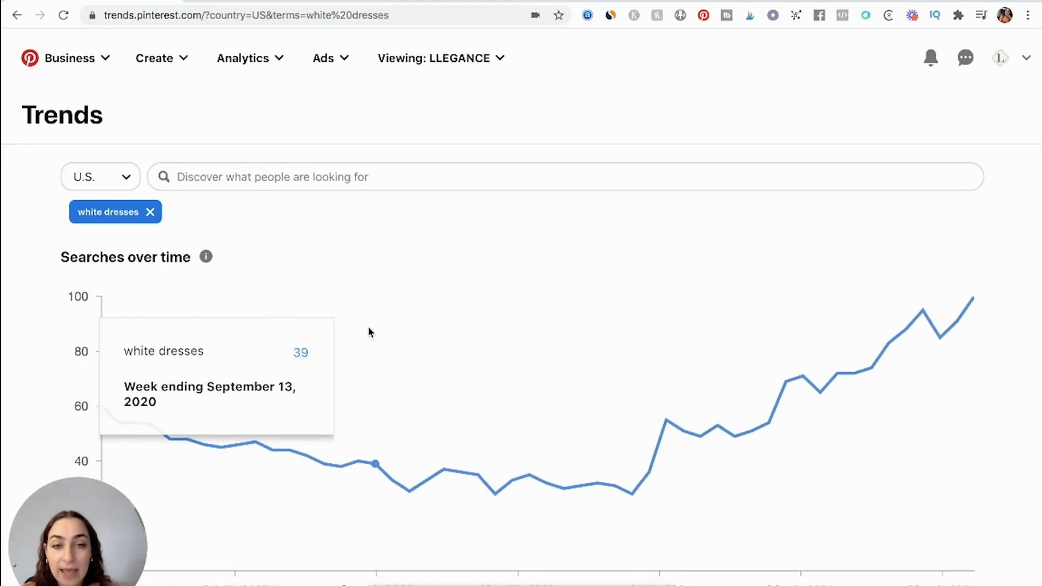
click(150, 212)
Switch the trend chart to 'christmas decor ideas' from the 'christmas' suggestions
click(254, 171)
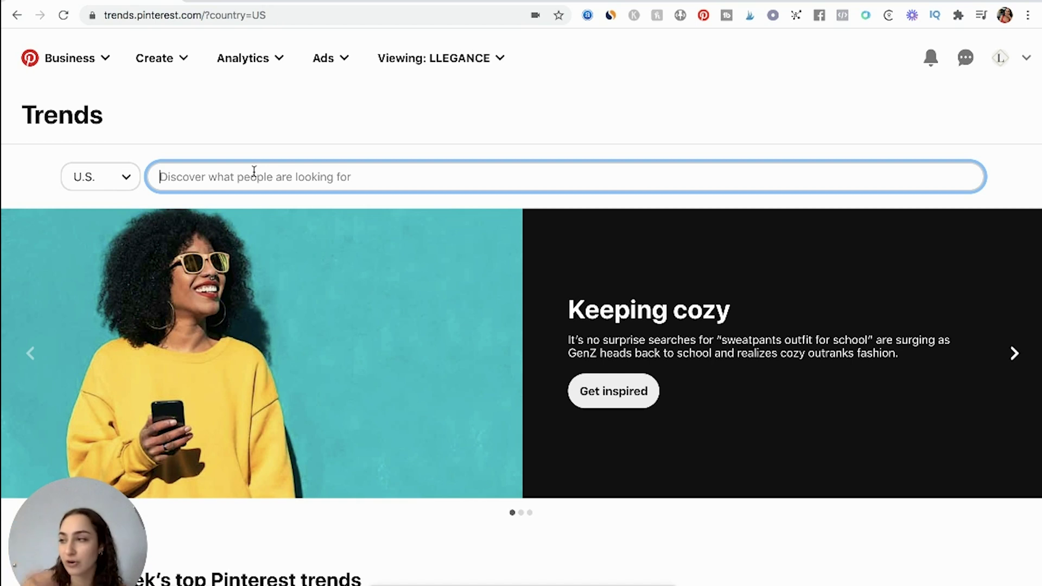
text(christ)
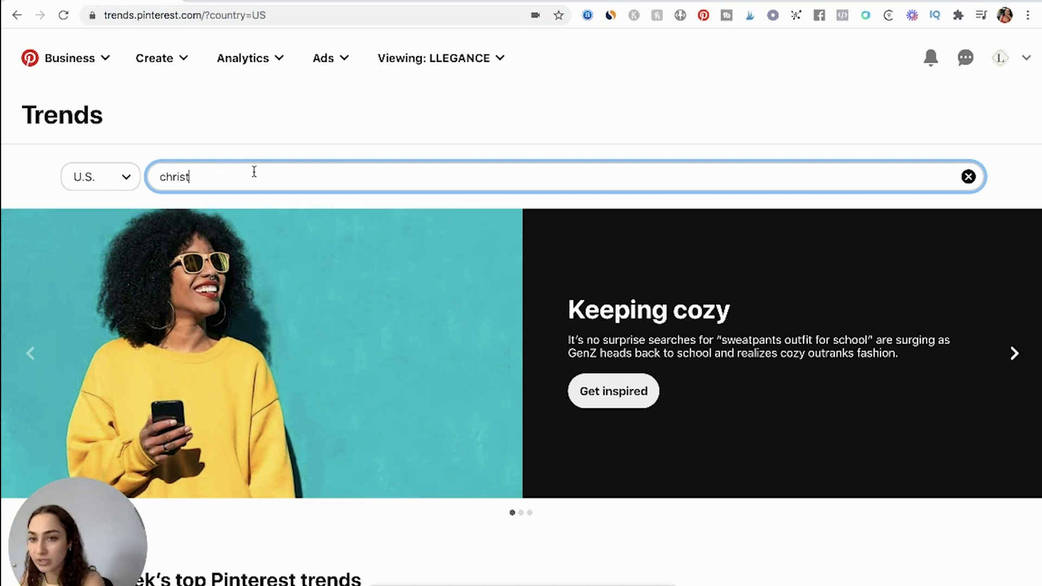
text(mas)
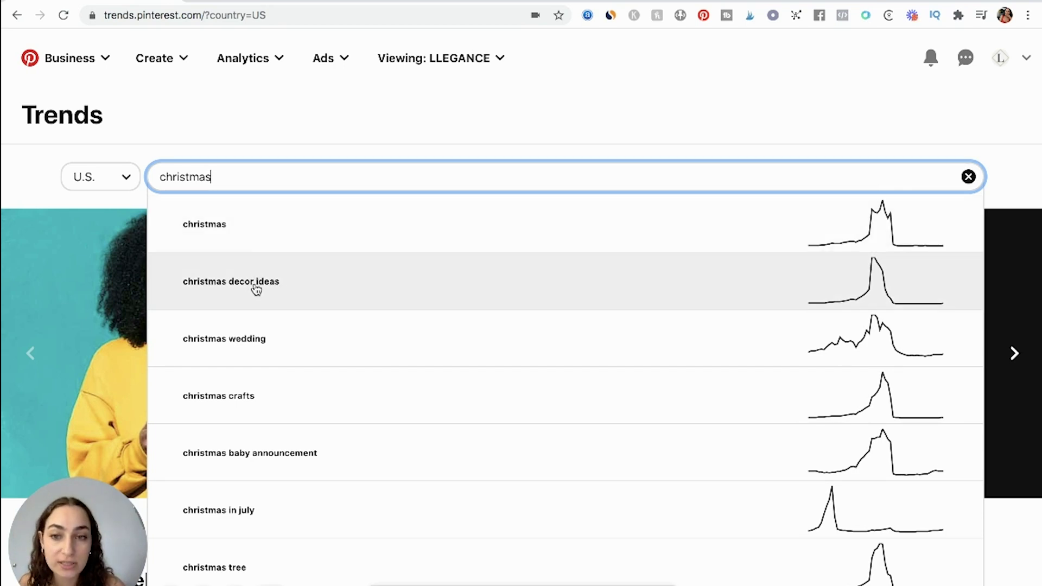
click(284, 289)
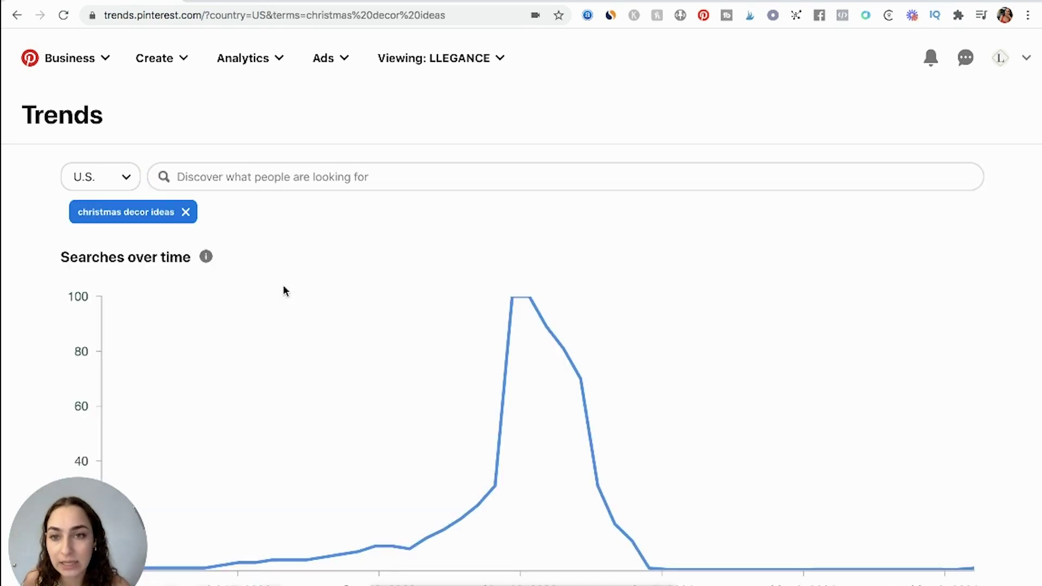
scroll(152, 212, down, 3)
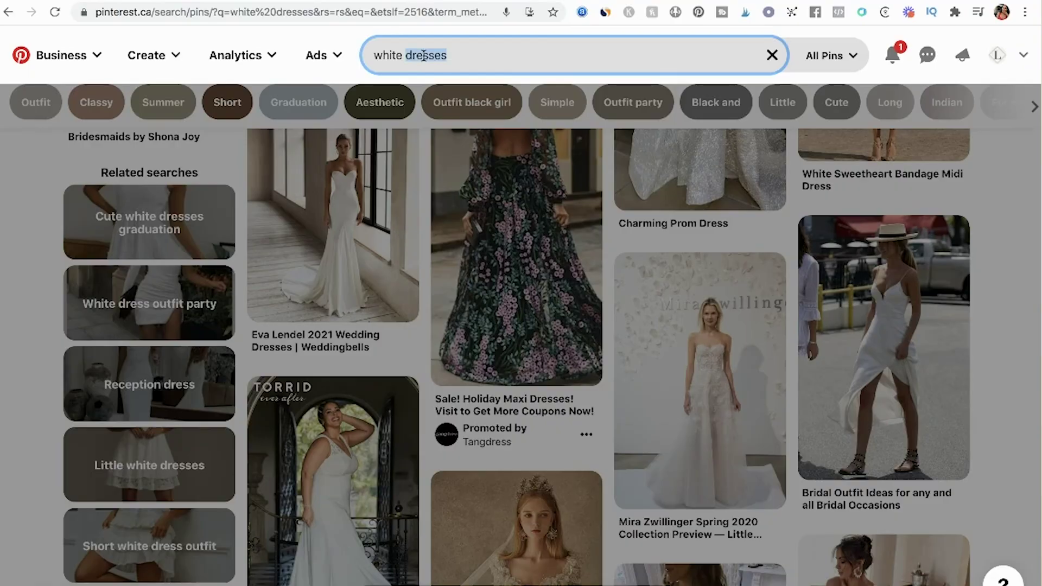
Re-run the 'white dresses' search from autocomplete and scroll down to its Related searches
triple_click(424, 55)
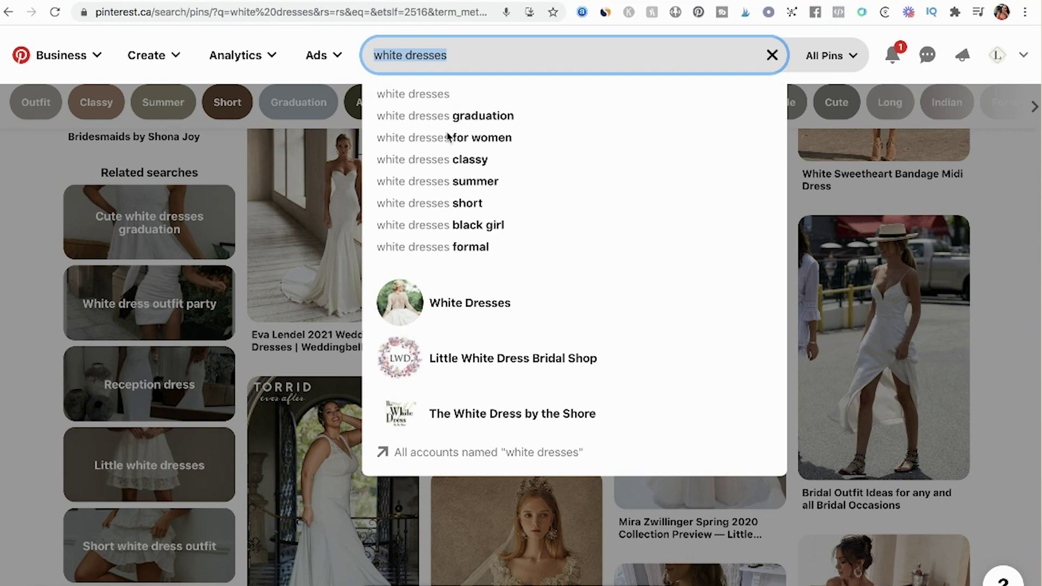
key(Down)
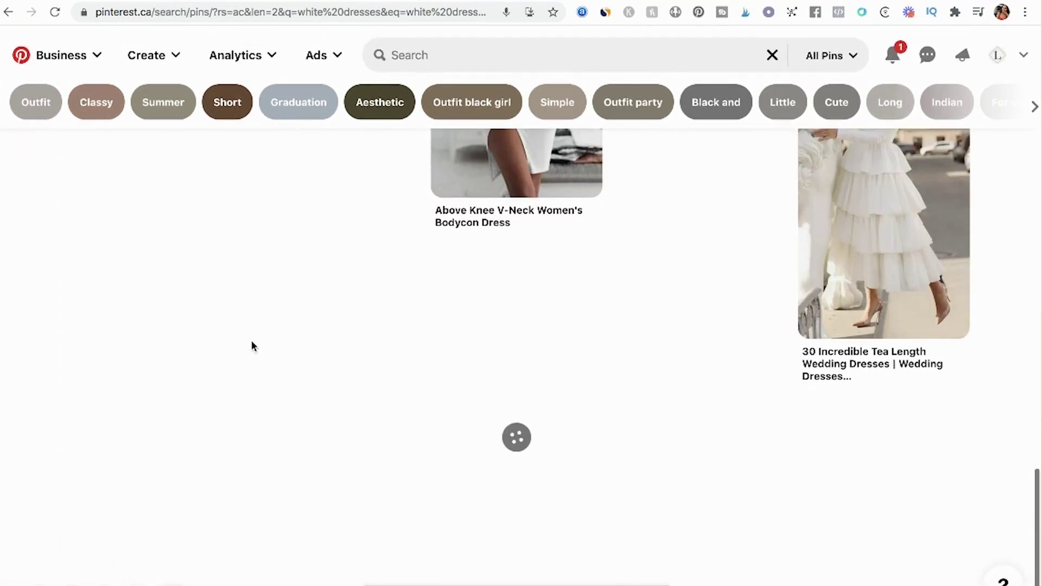
scroll(253, 348, down, 5)
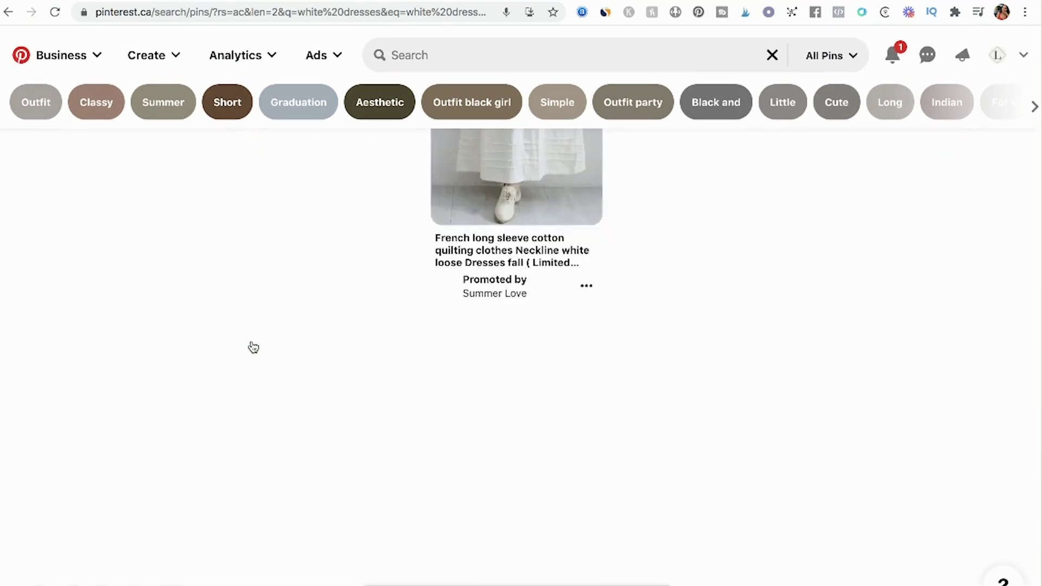
scroll(252, 344, down, 5)
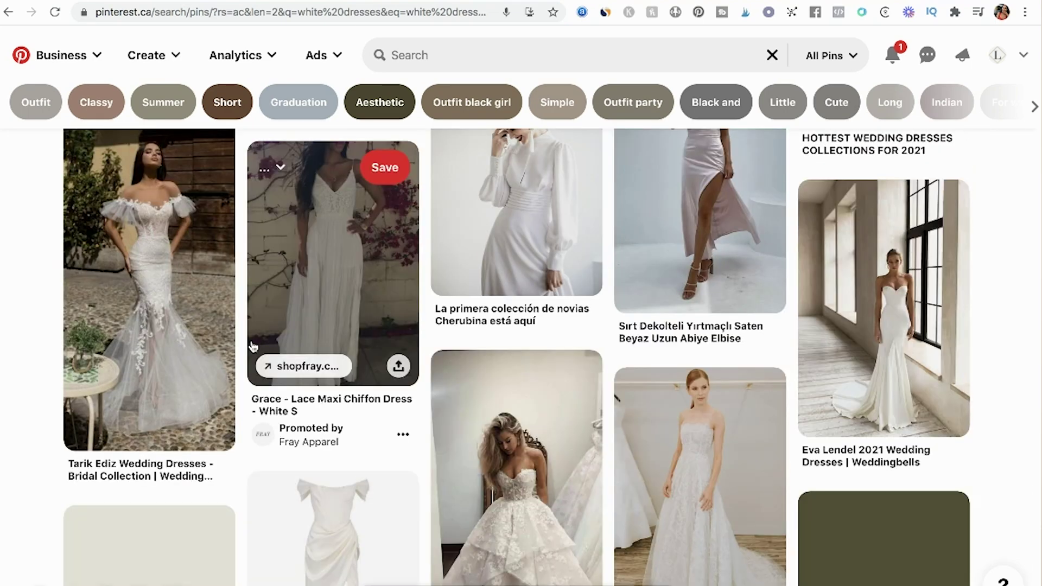
scroll(253, 346, down, 5)
scroll(253, 348, down, 5)
scroll(252, 348, down, 1)
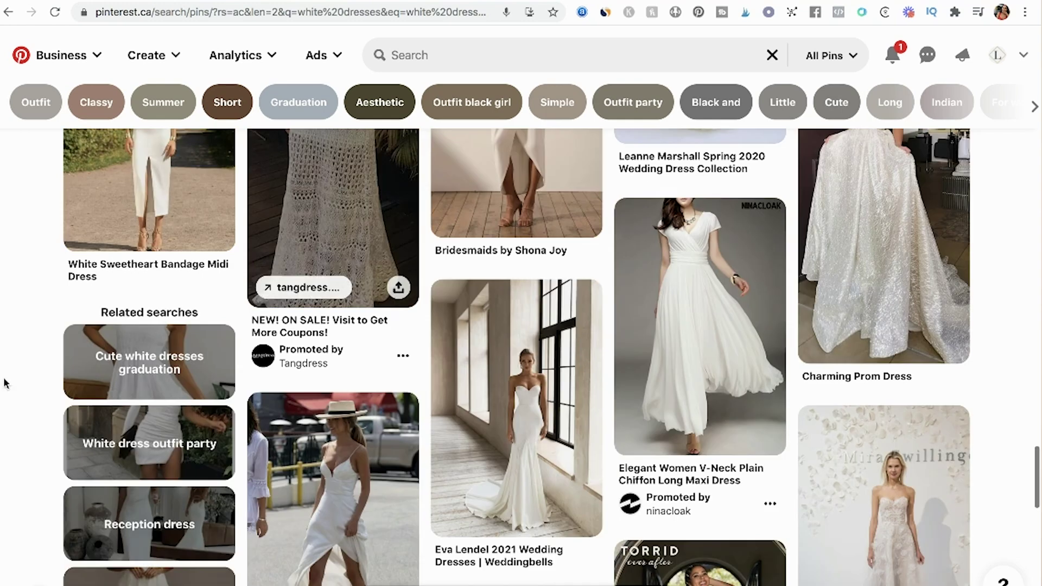
scroll(29, 441, down, 3)
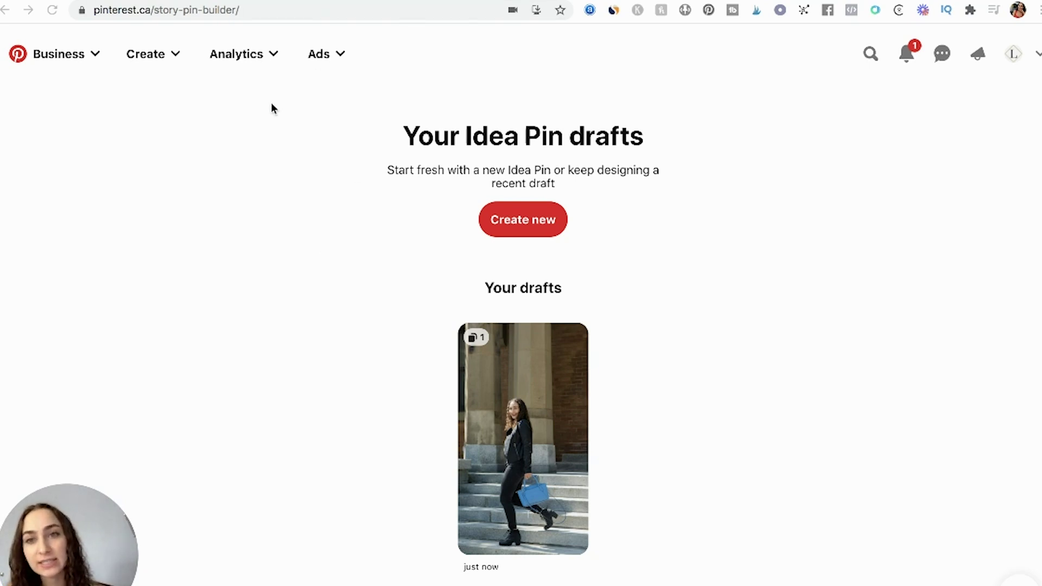
Reopen the saved Idea Pin draft from Your drafts through the Create menu
click(163, 57)
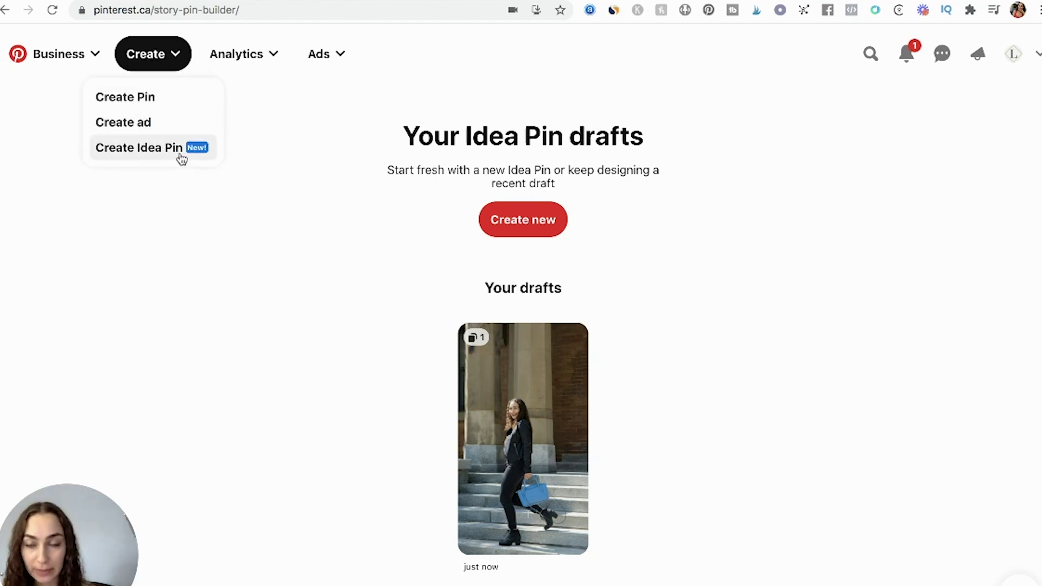
click(321, 279)
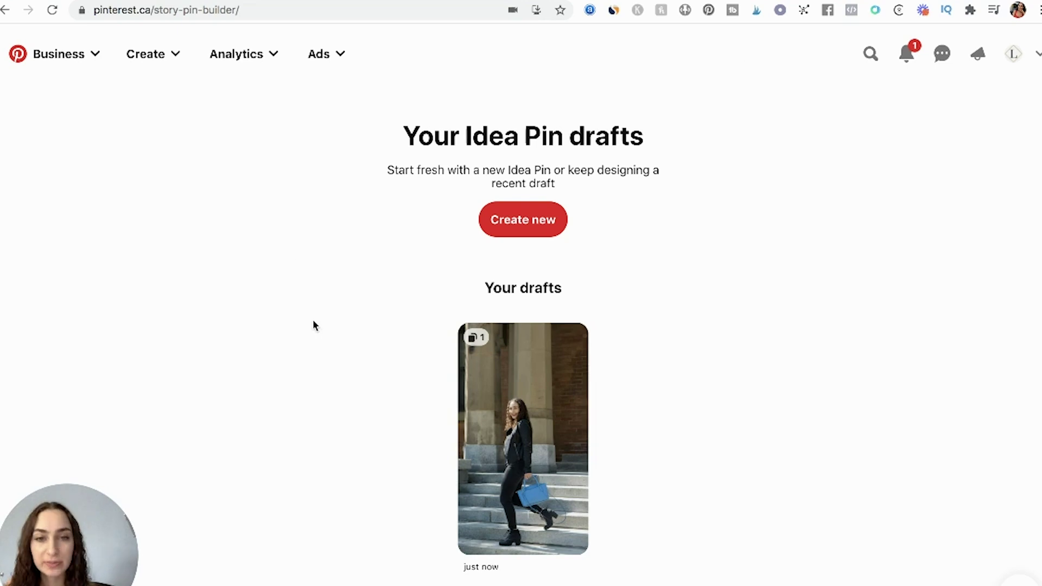
mouse_move(511, 438)
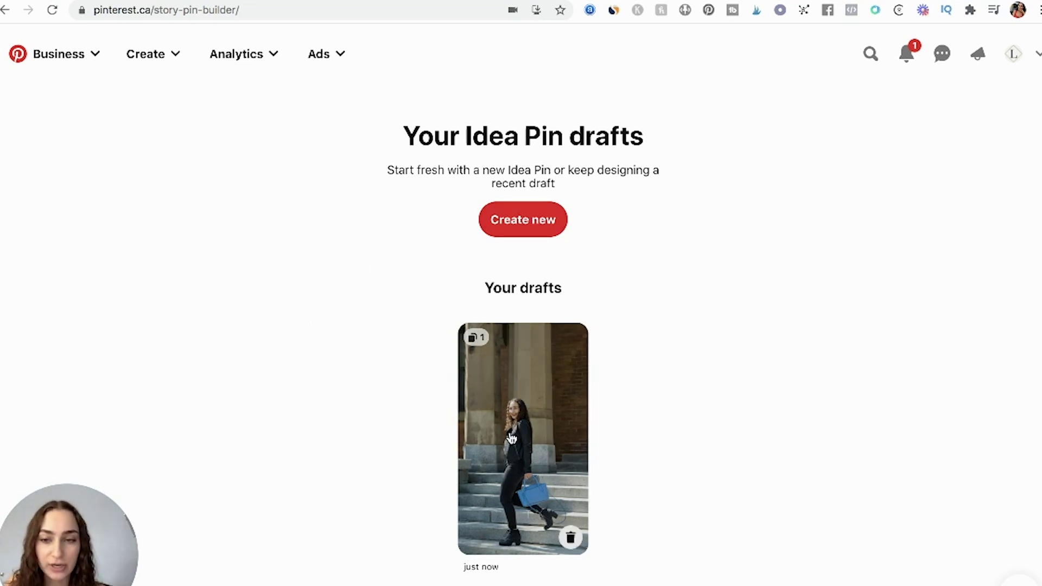
click(516, 451)
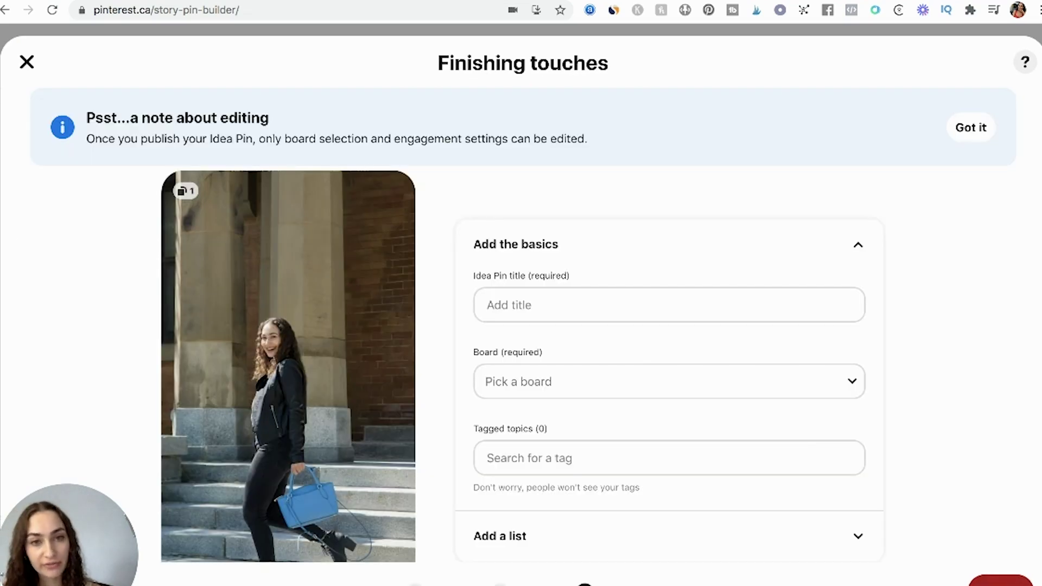
Enter 'white dress' in the Idea Pin tag search field
scroll(714, 470, down, 1)
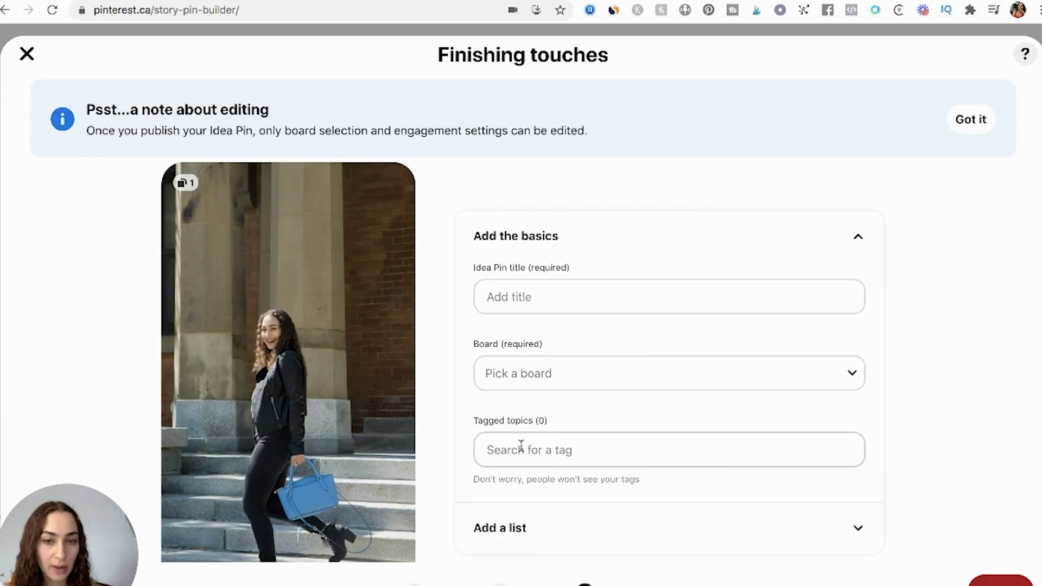
click(506, 453)
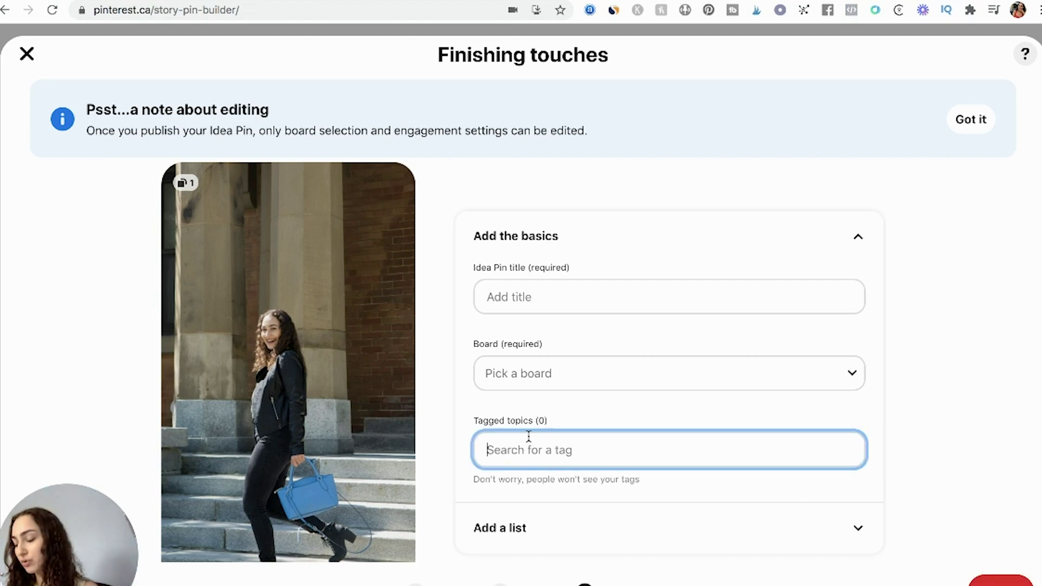
text(wh)
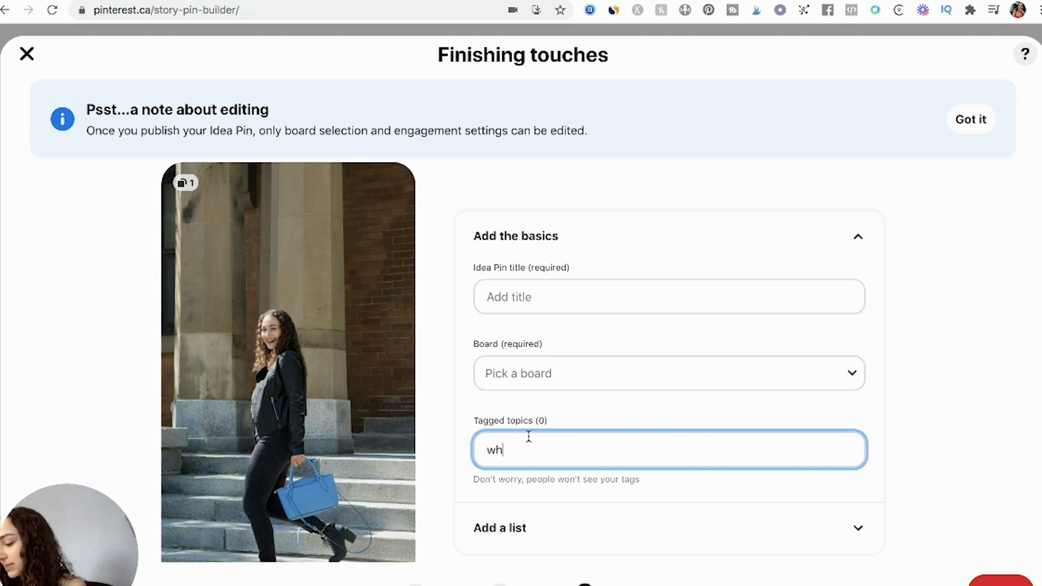
text(ite dre)
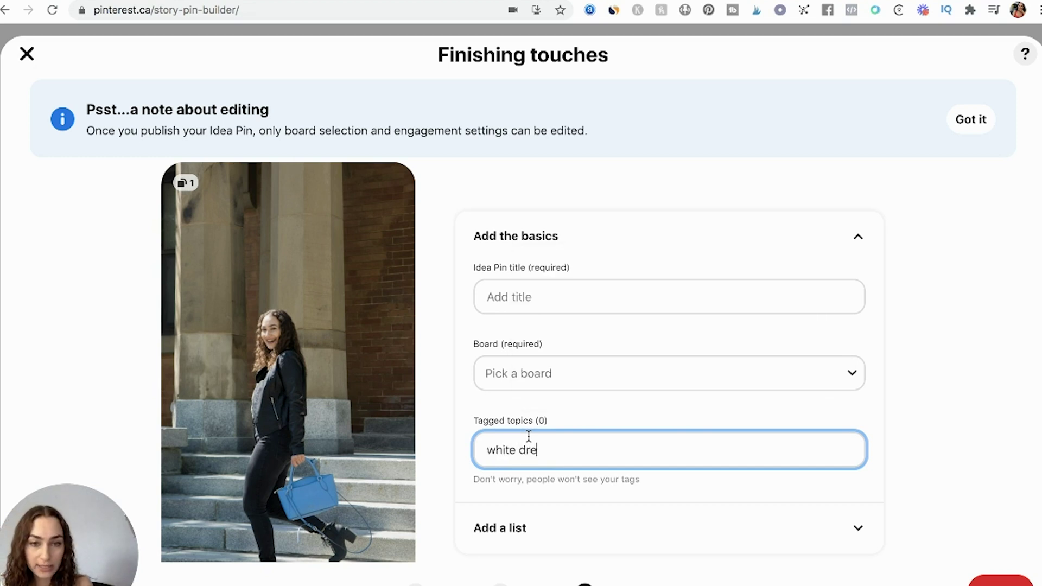
text(ss)
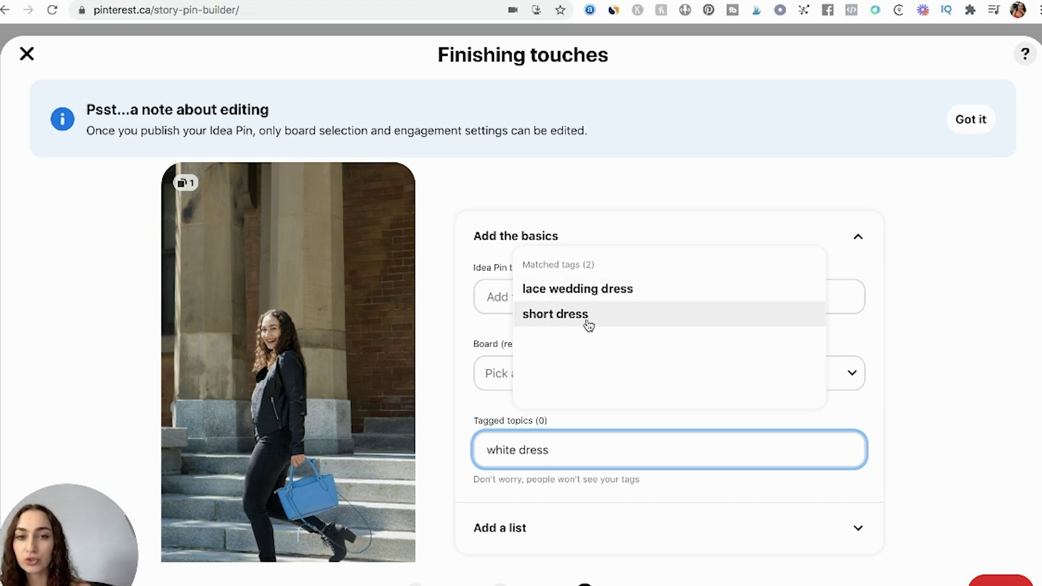
Replace the tag search with 'dress' and browse the matched tag suggestions
triple_click(479, 454)
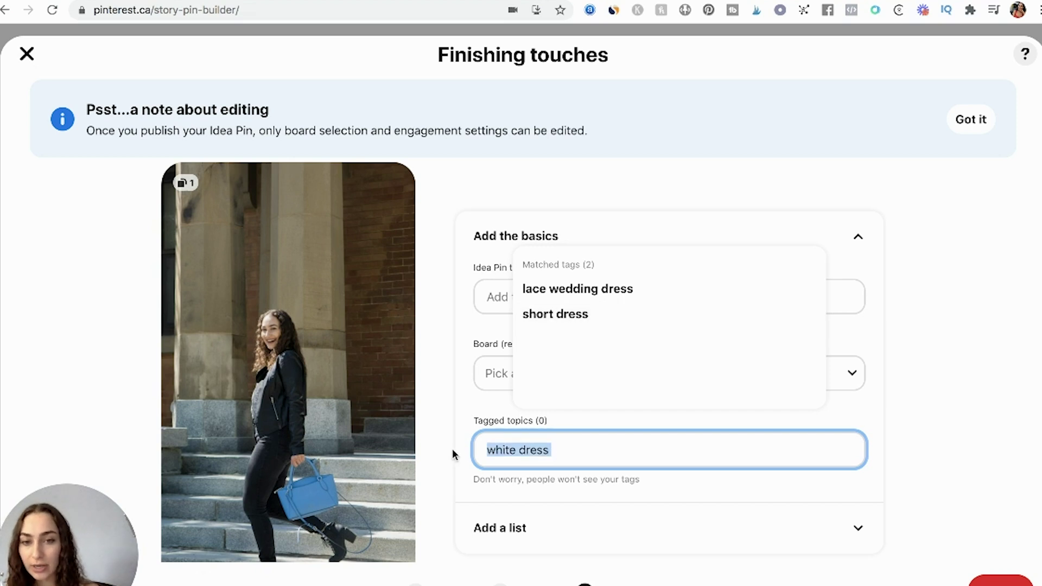
text(dress)
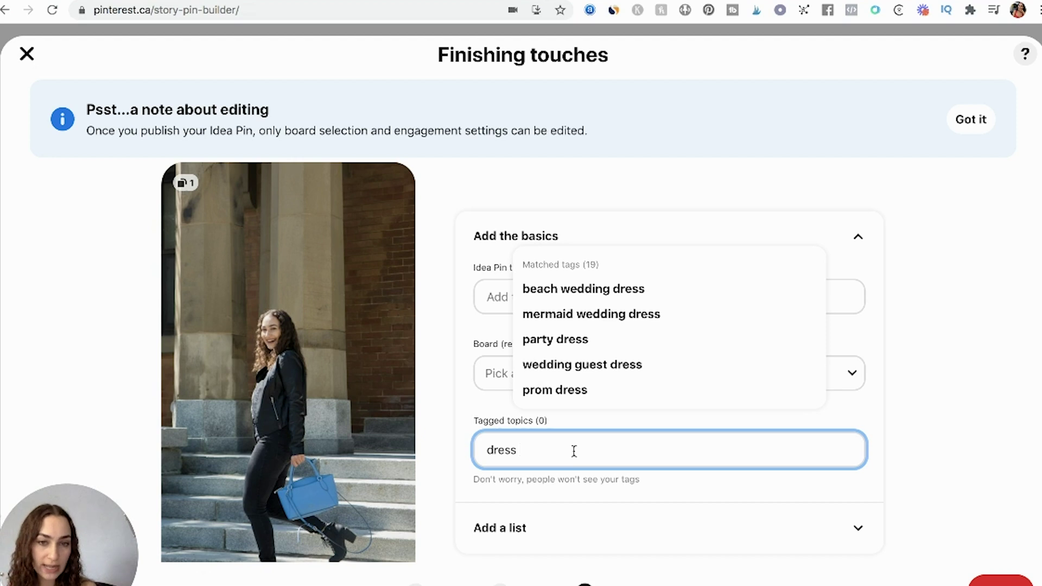
scroll(565, 341, down, 3)
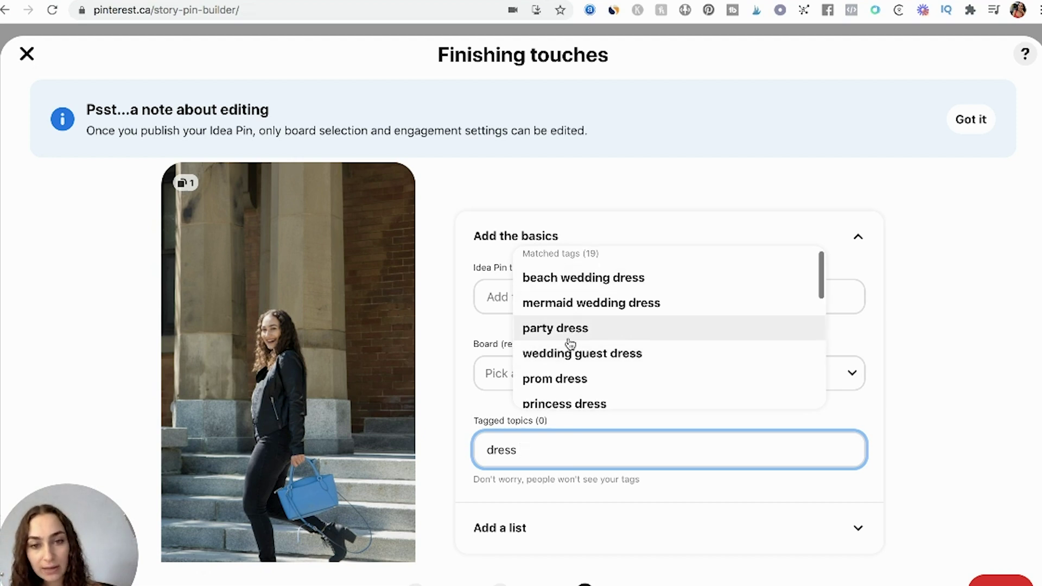
scroll(570, 343, down, 2)
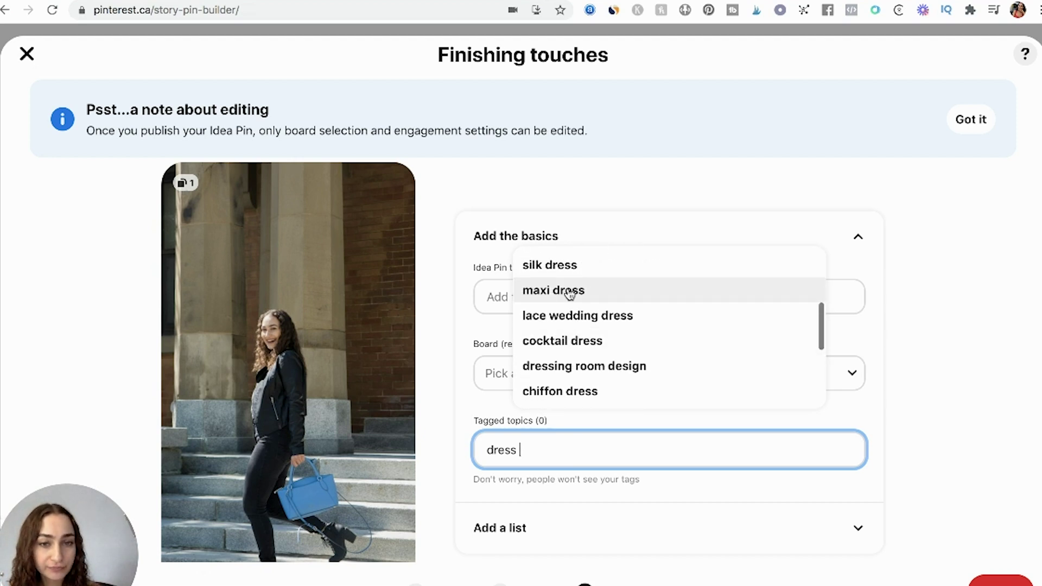
scroll(568, 293, down, 2)
scroll(565, 359, down, 1)
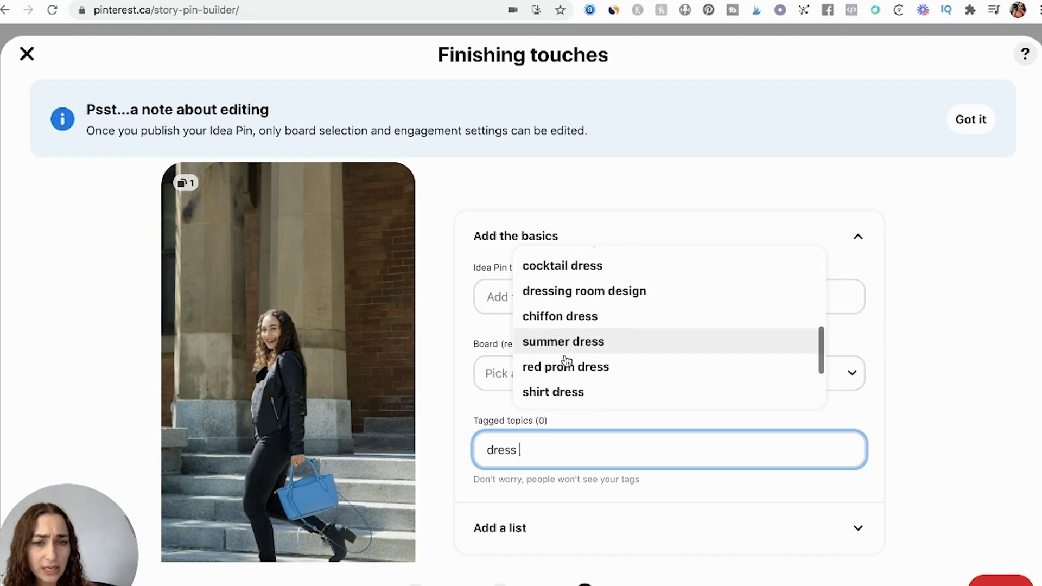
scroll(605, 354, down, 2)
scroll(568, 358, up, 4)
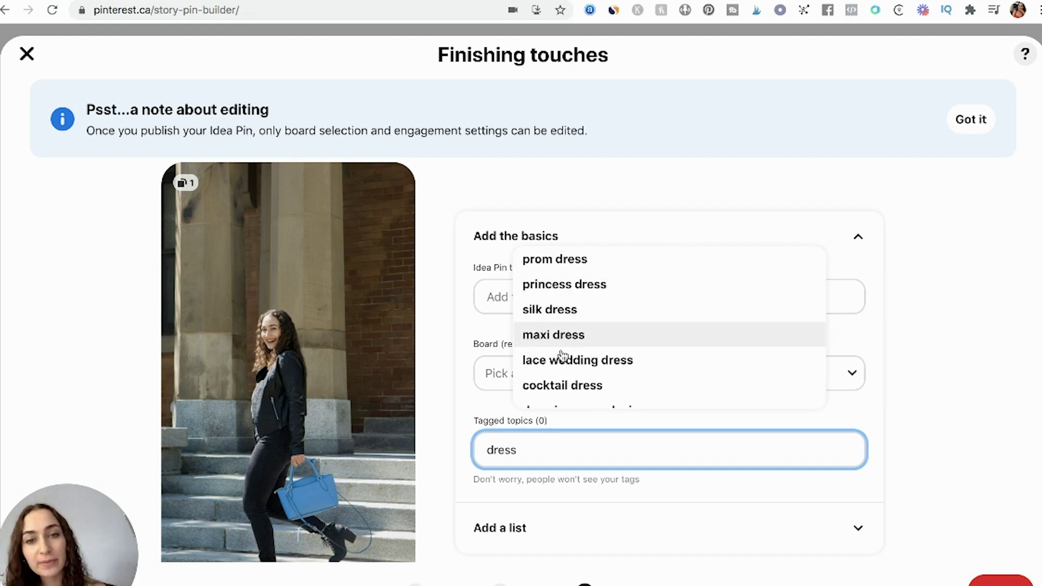
scroll(564, 357, down, 1)
scroll(563, 356, down, 2)
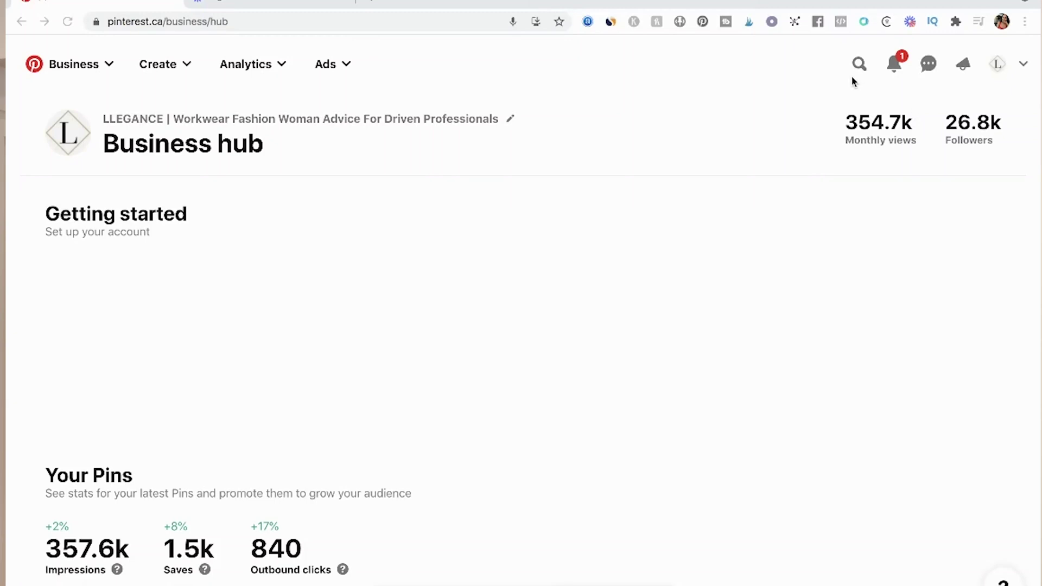
Type 'white dresse' into Pinterest search to view its autocomplete suggestions
click(859, 66)
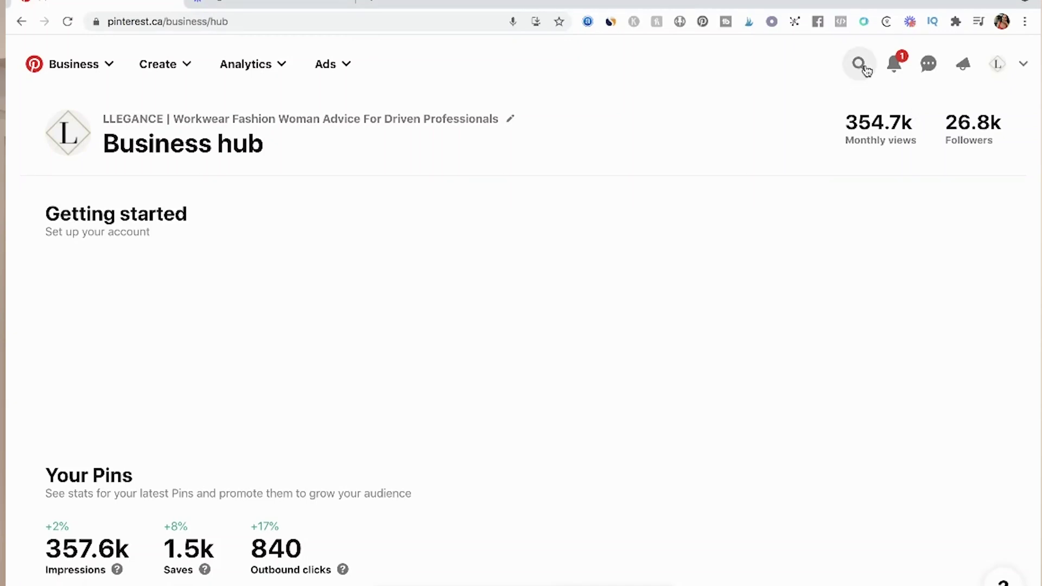
click(864, 68)
text(whi)
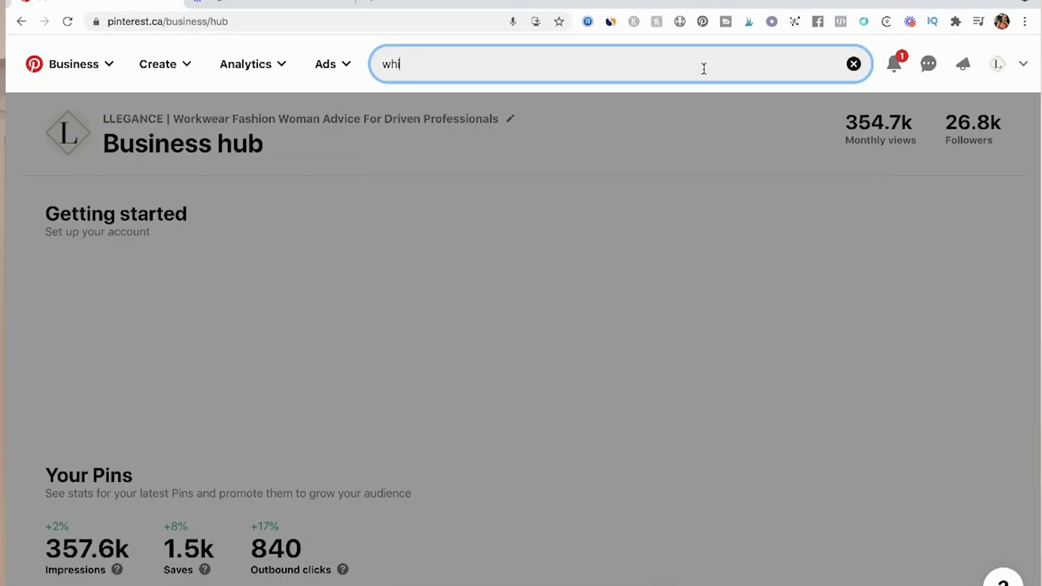
text(te dre)
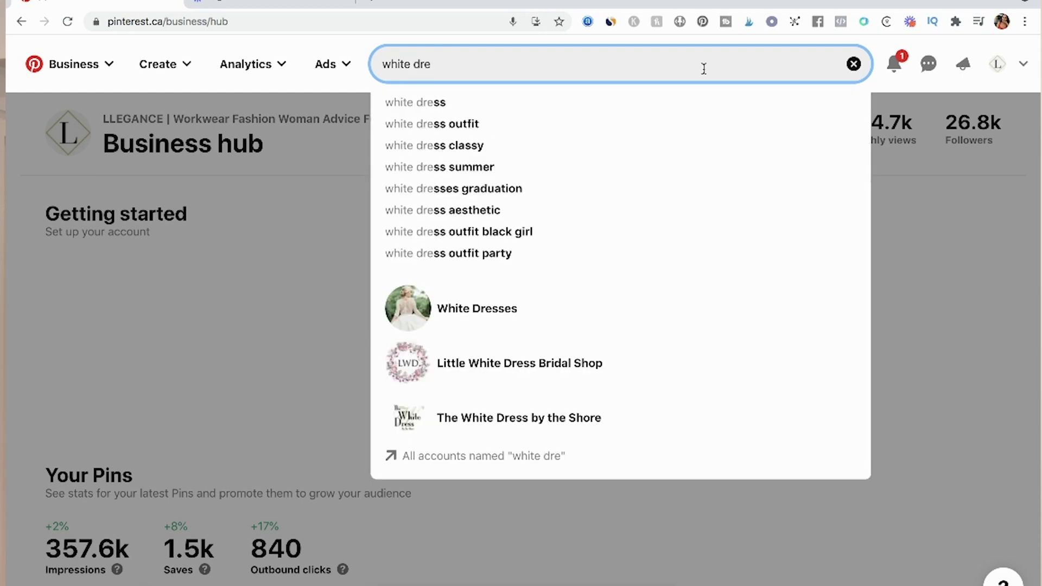
text(sses)
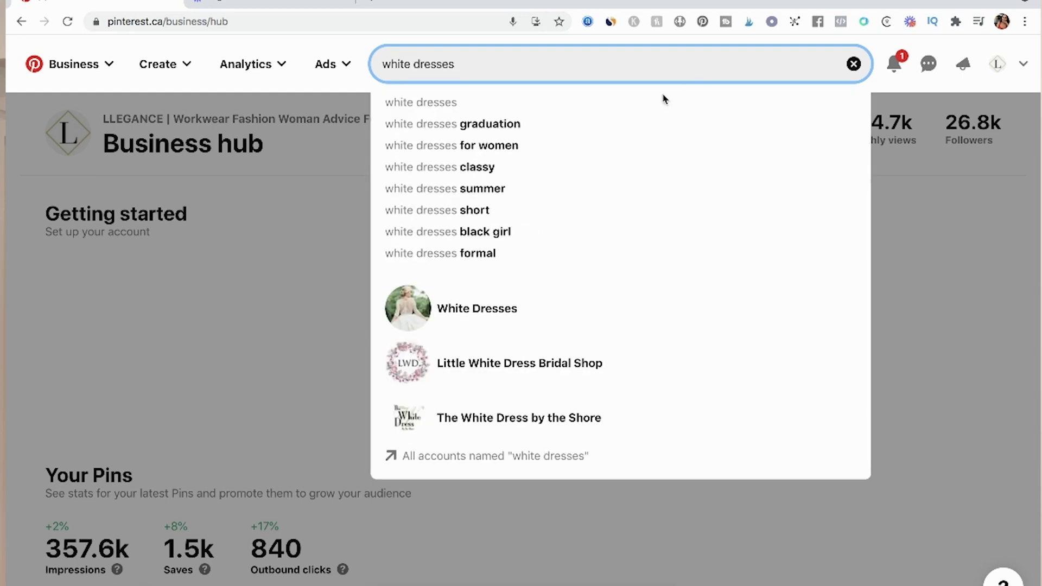